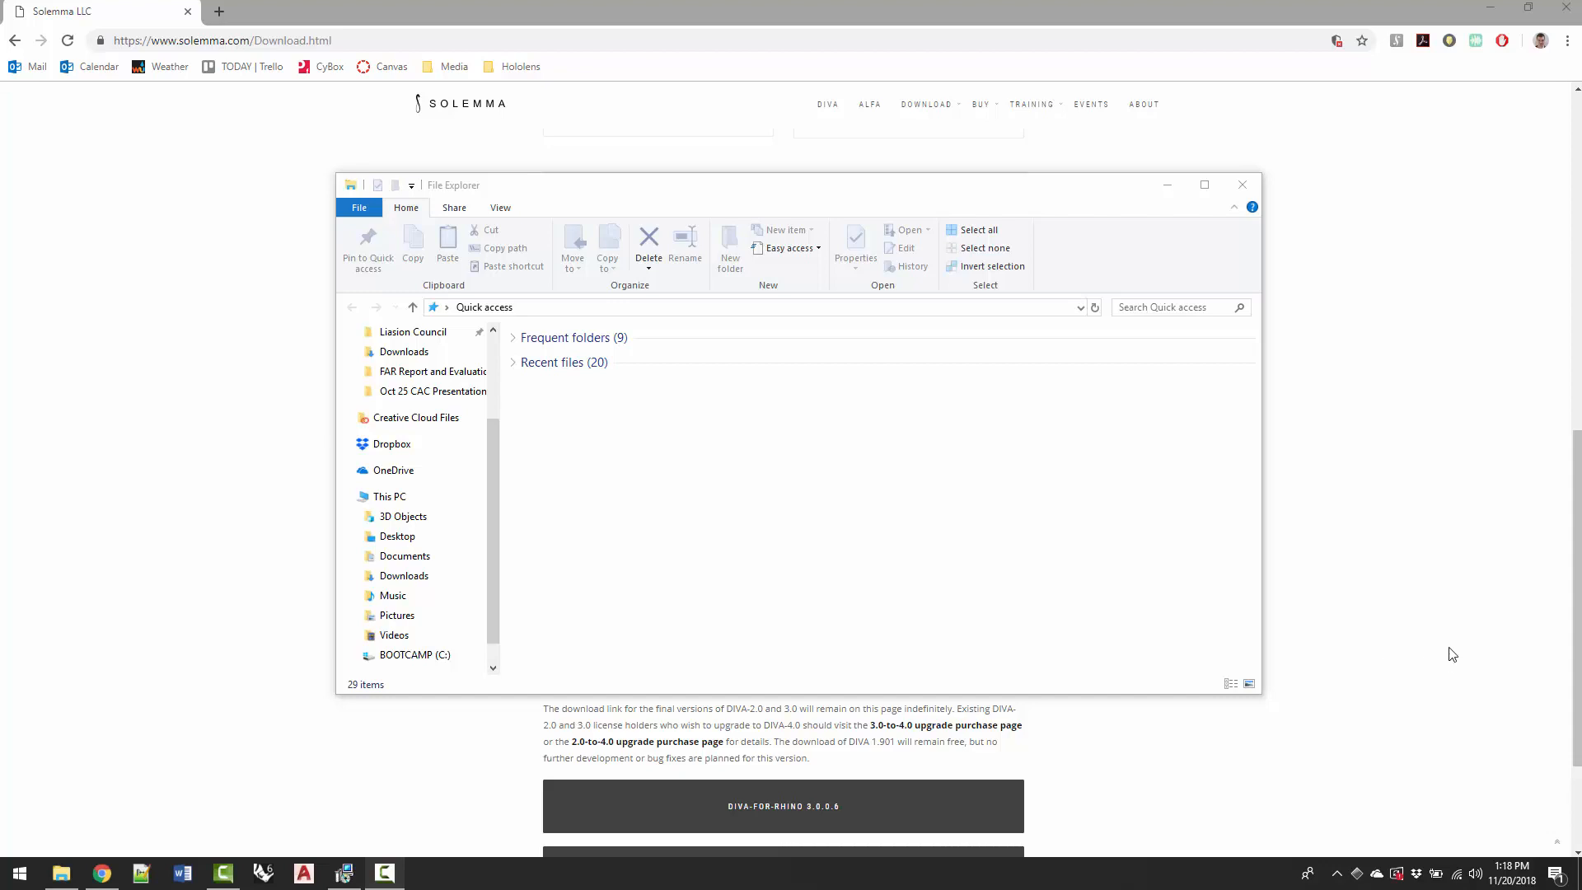
# Save the linked license file as diva.lic from the Solemma download page into the C:\DIVA folder
pyautogui.click(248, 608)
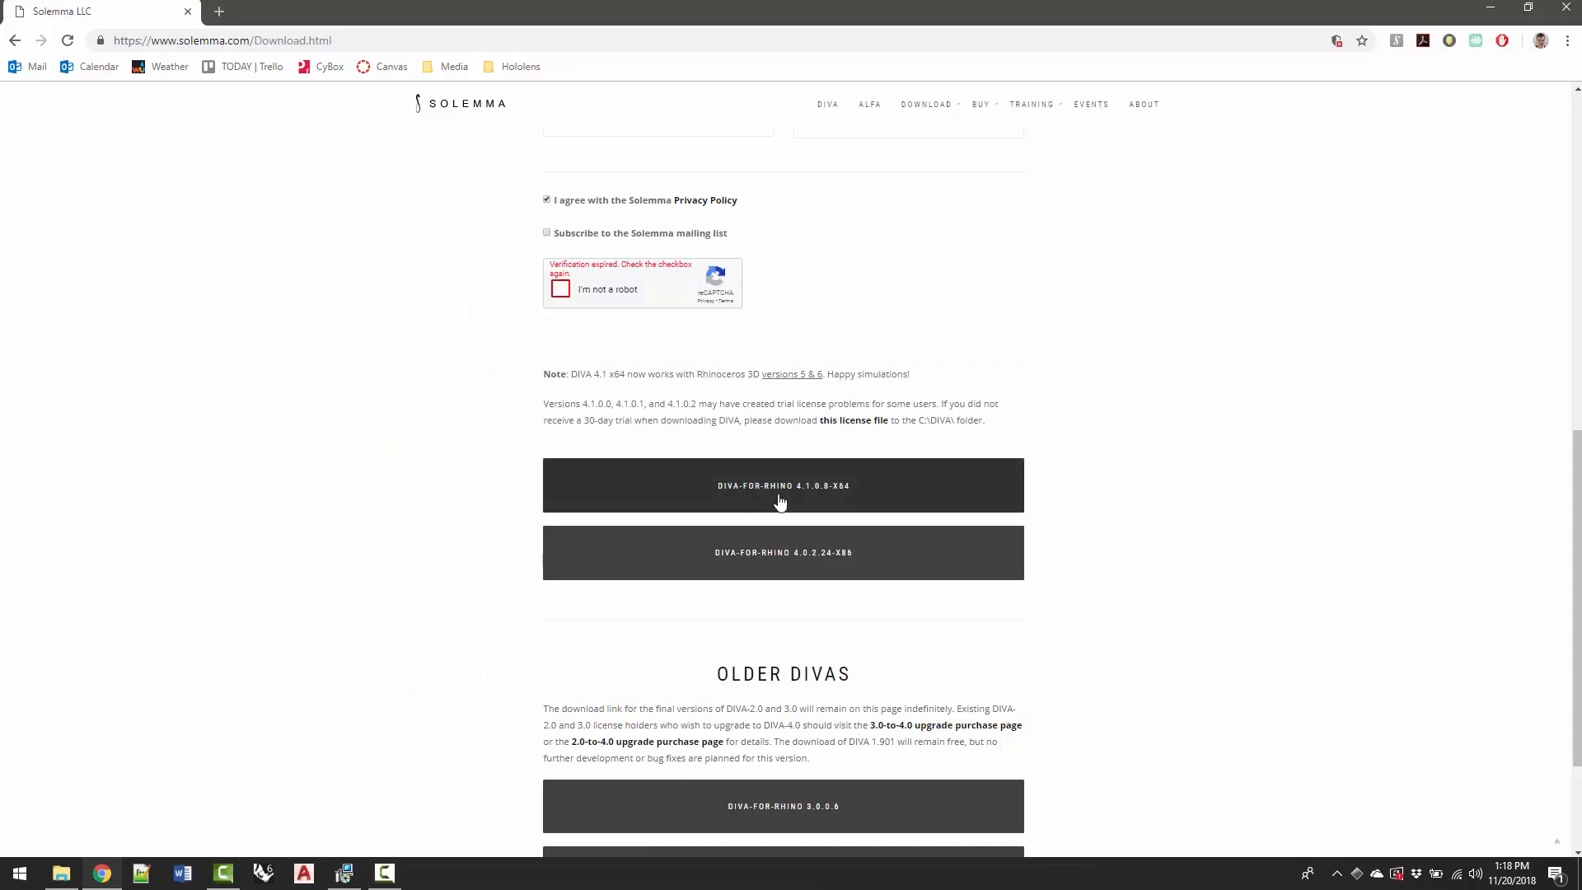
pyautogui.moveTo(991, 425); pyautogui.dragTo(488, 437)
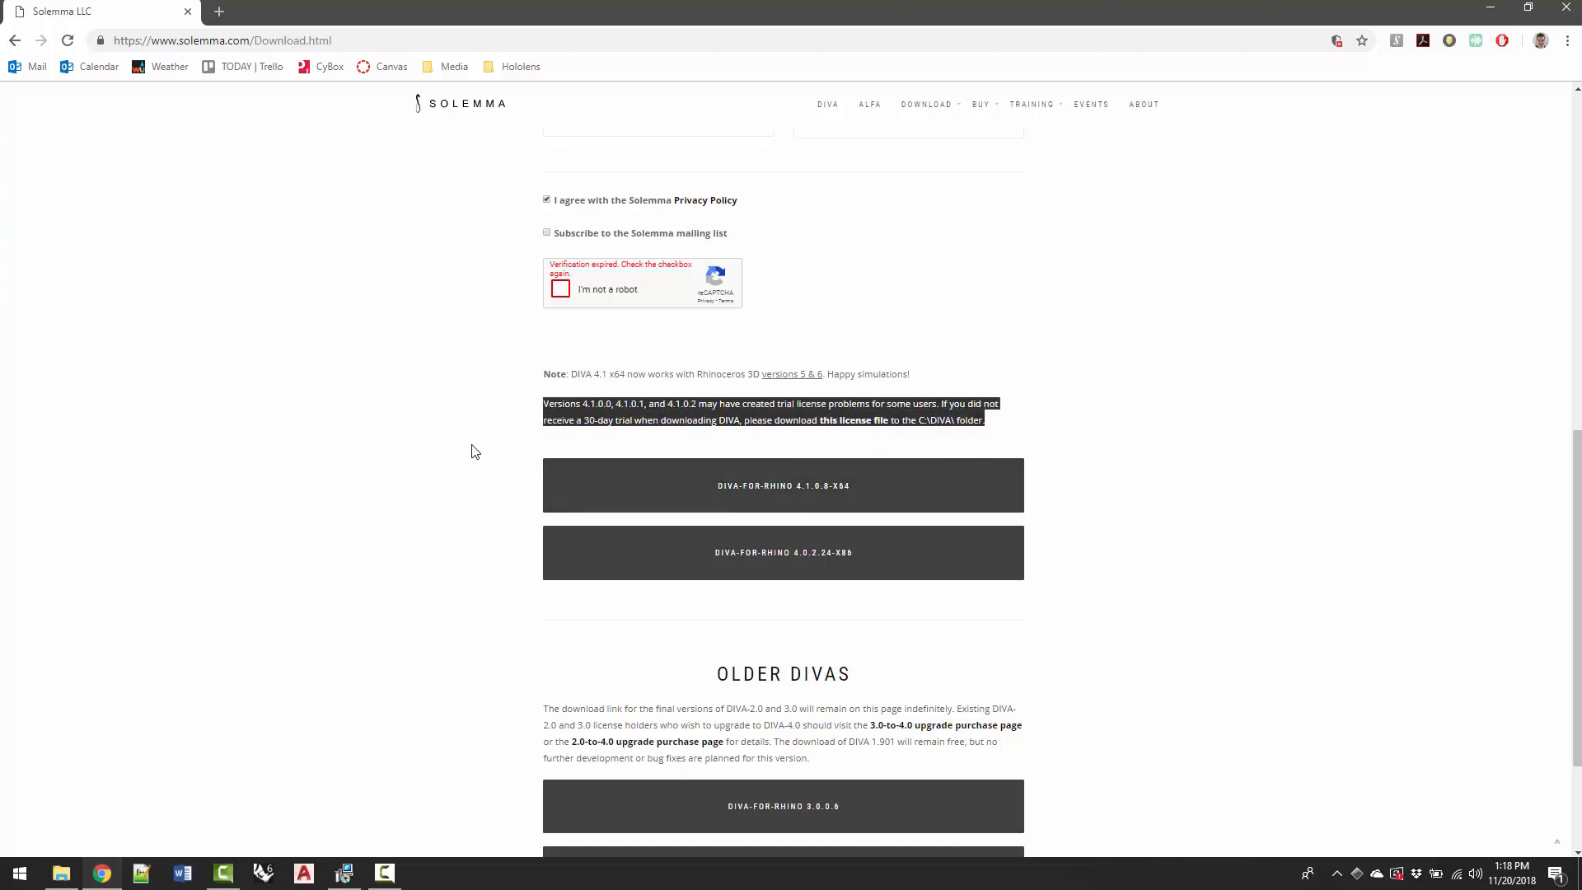
pyautogui.click(475, 452)
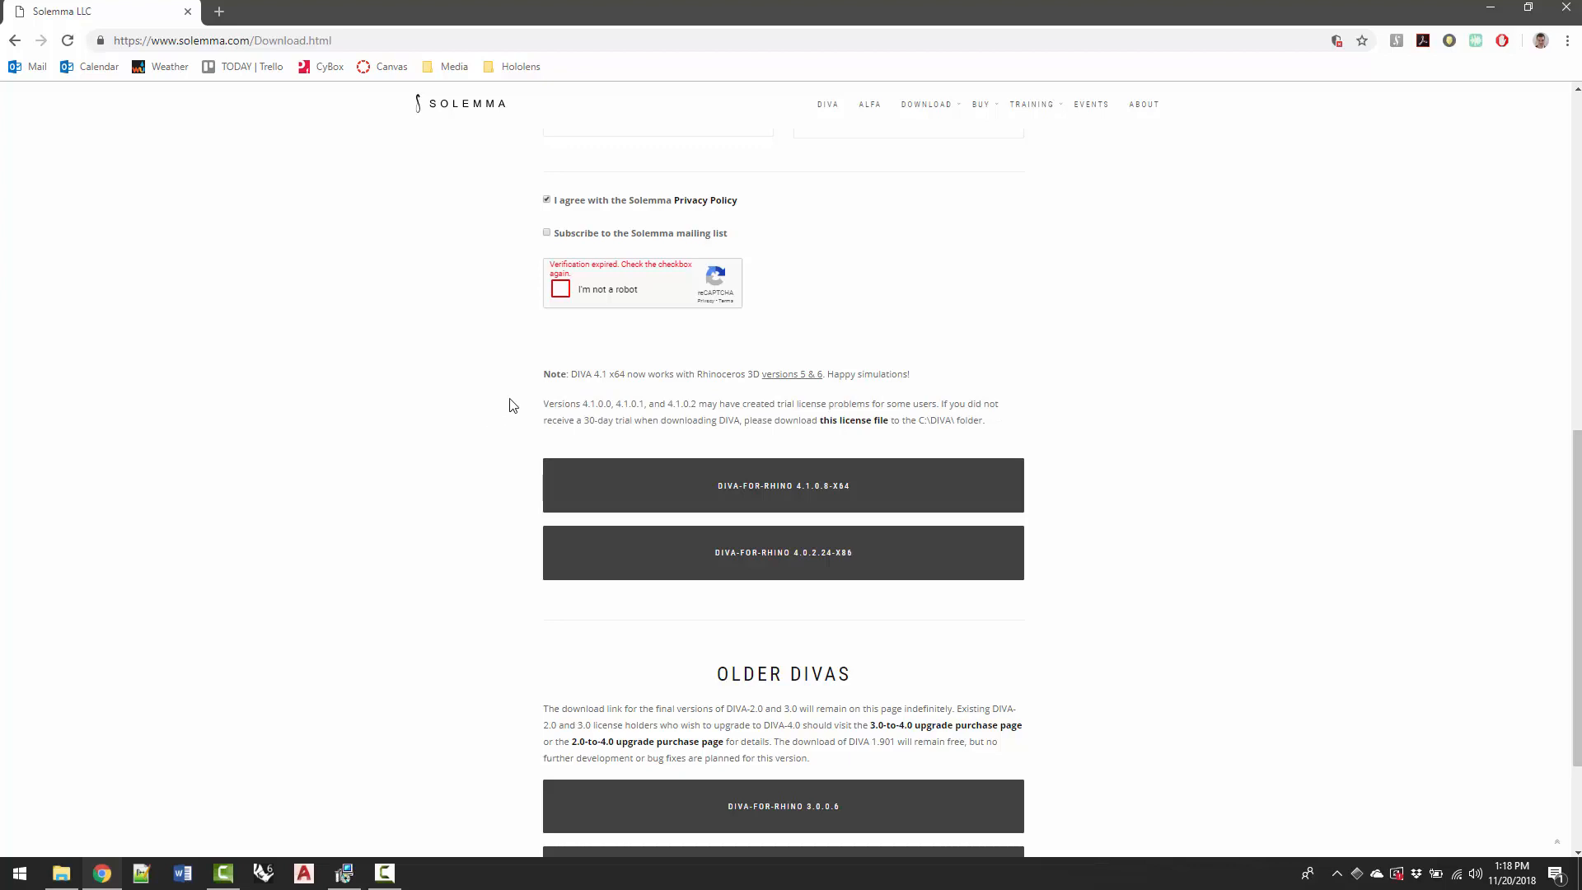
pyautogui.rightClick(885, 426)
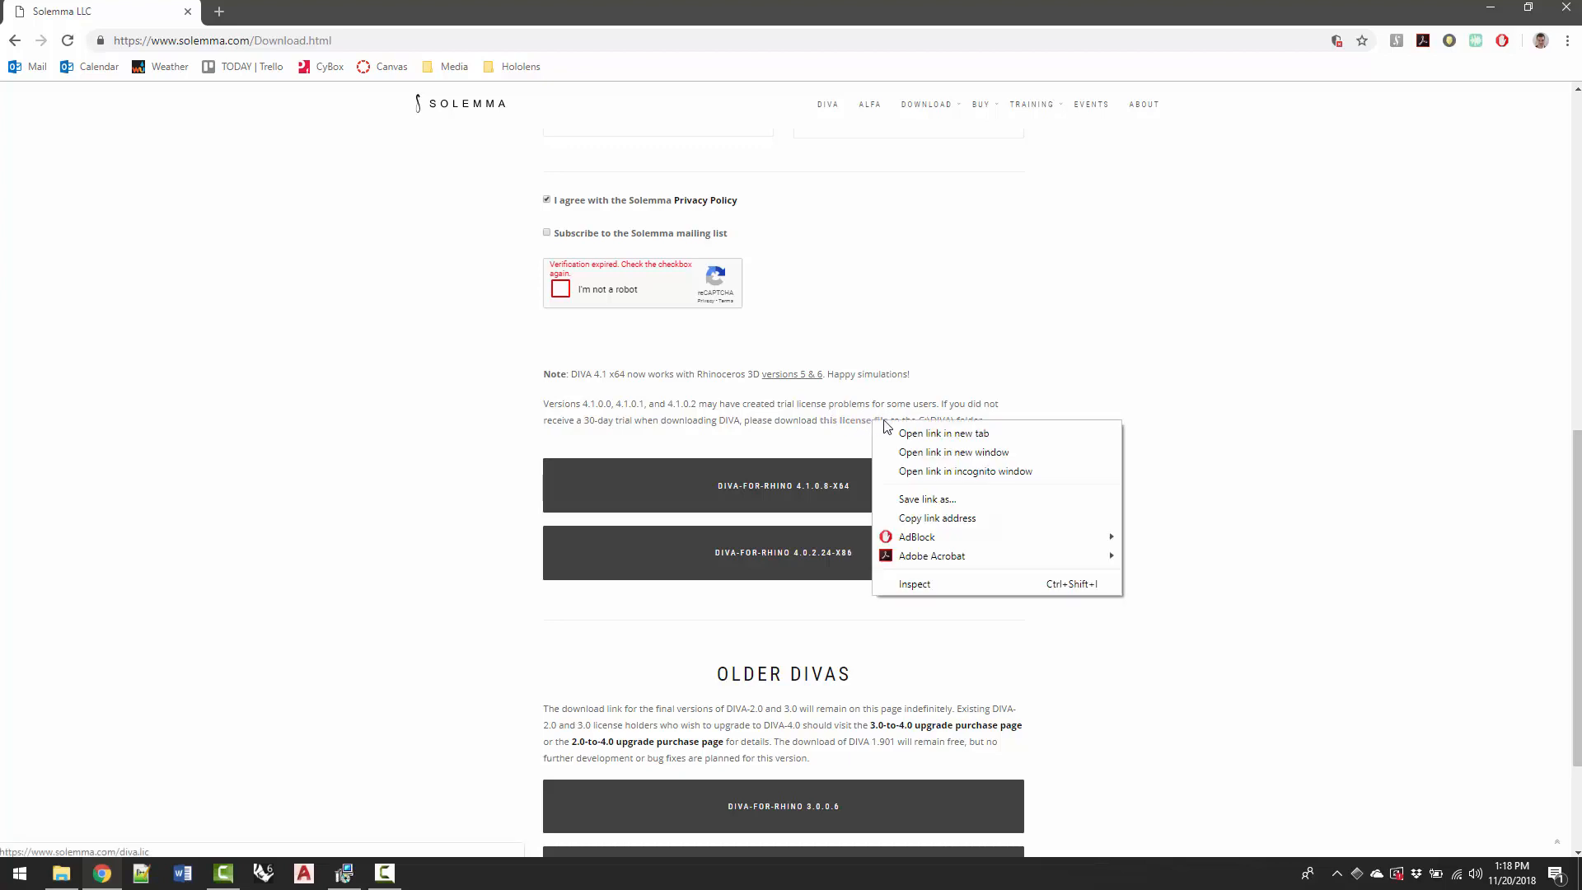
pyautogui.click(925, 500)
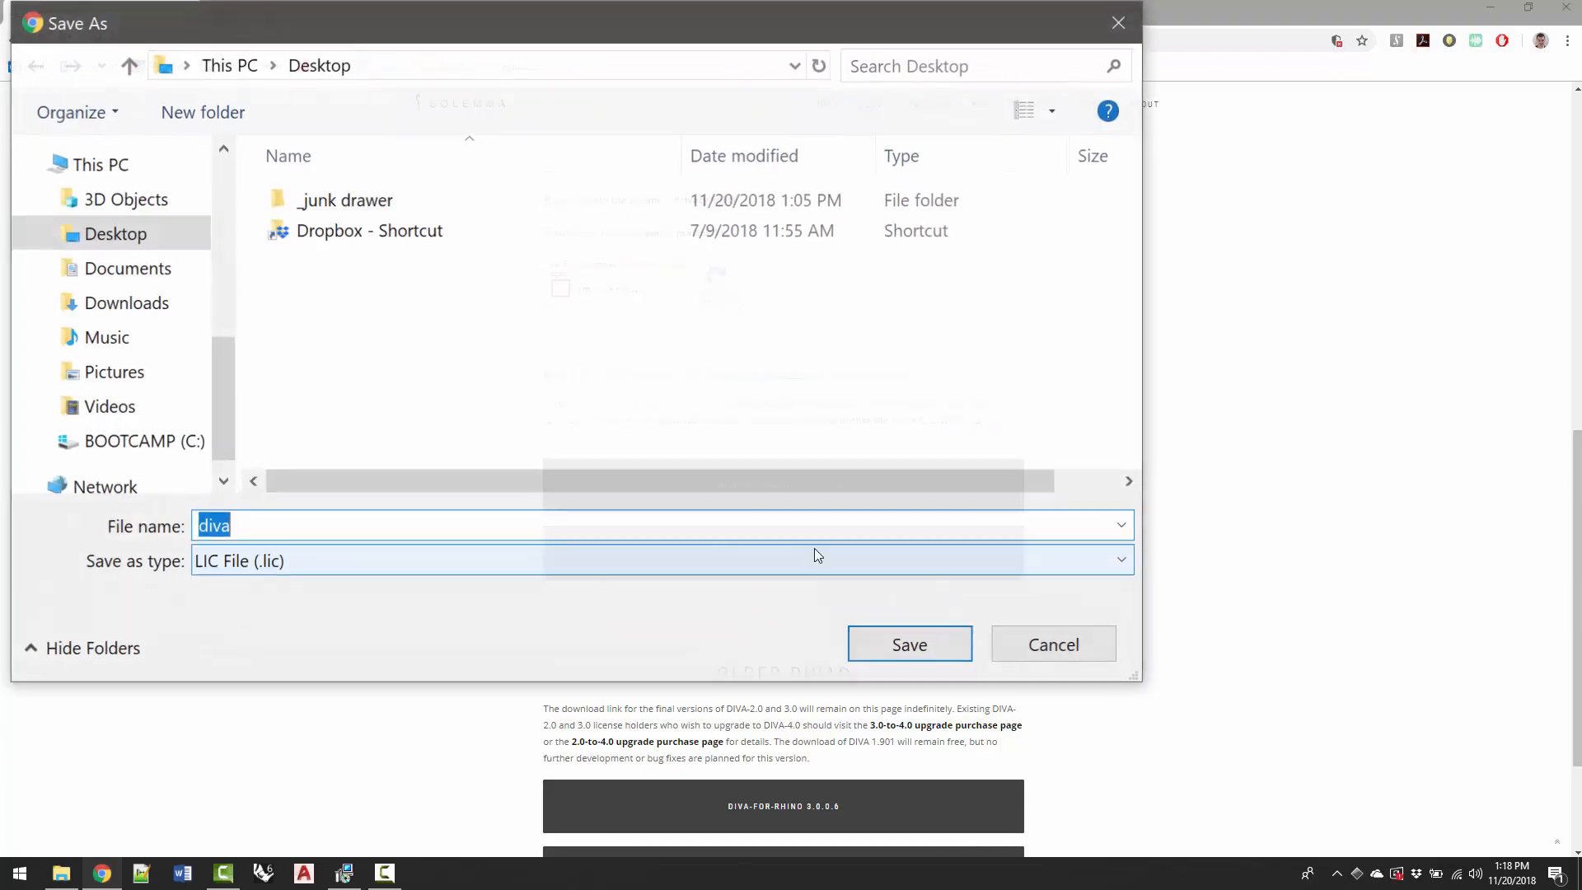
pyautogui.click(144, 445)
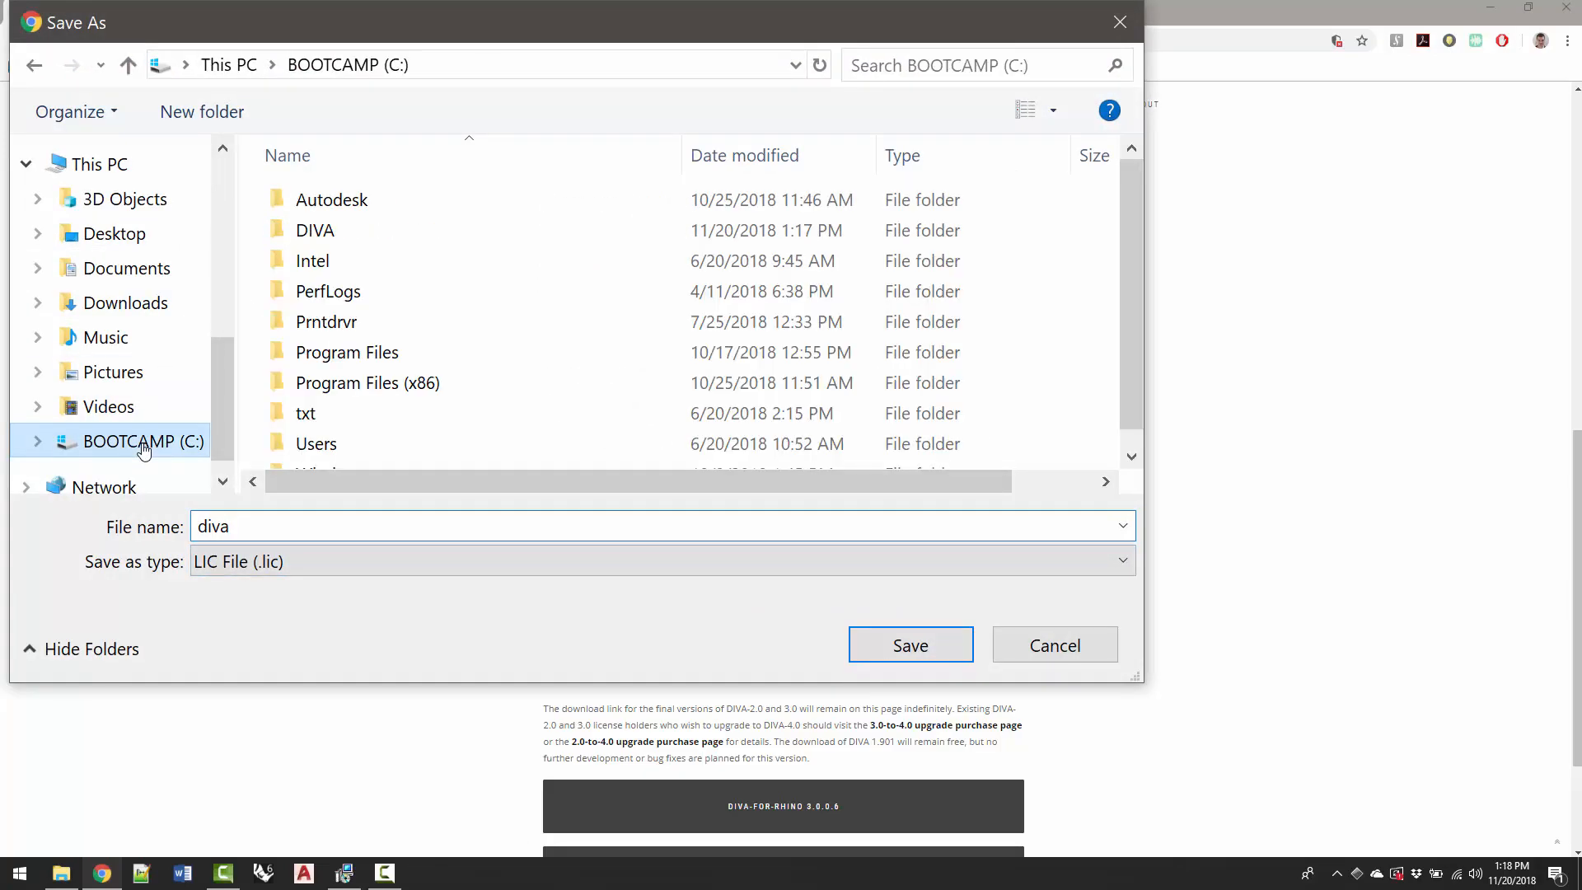
pyautogui.click(316, 234)
pyautogui.doubleClick(316, 234)
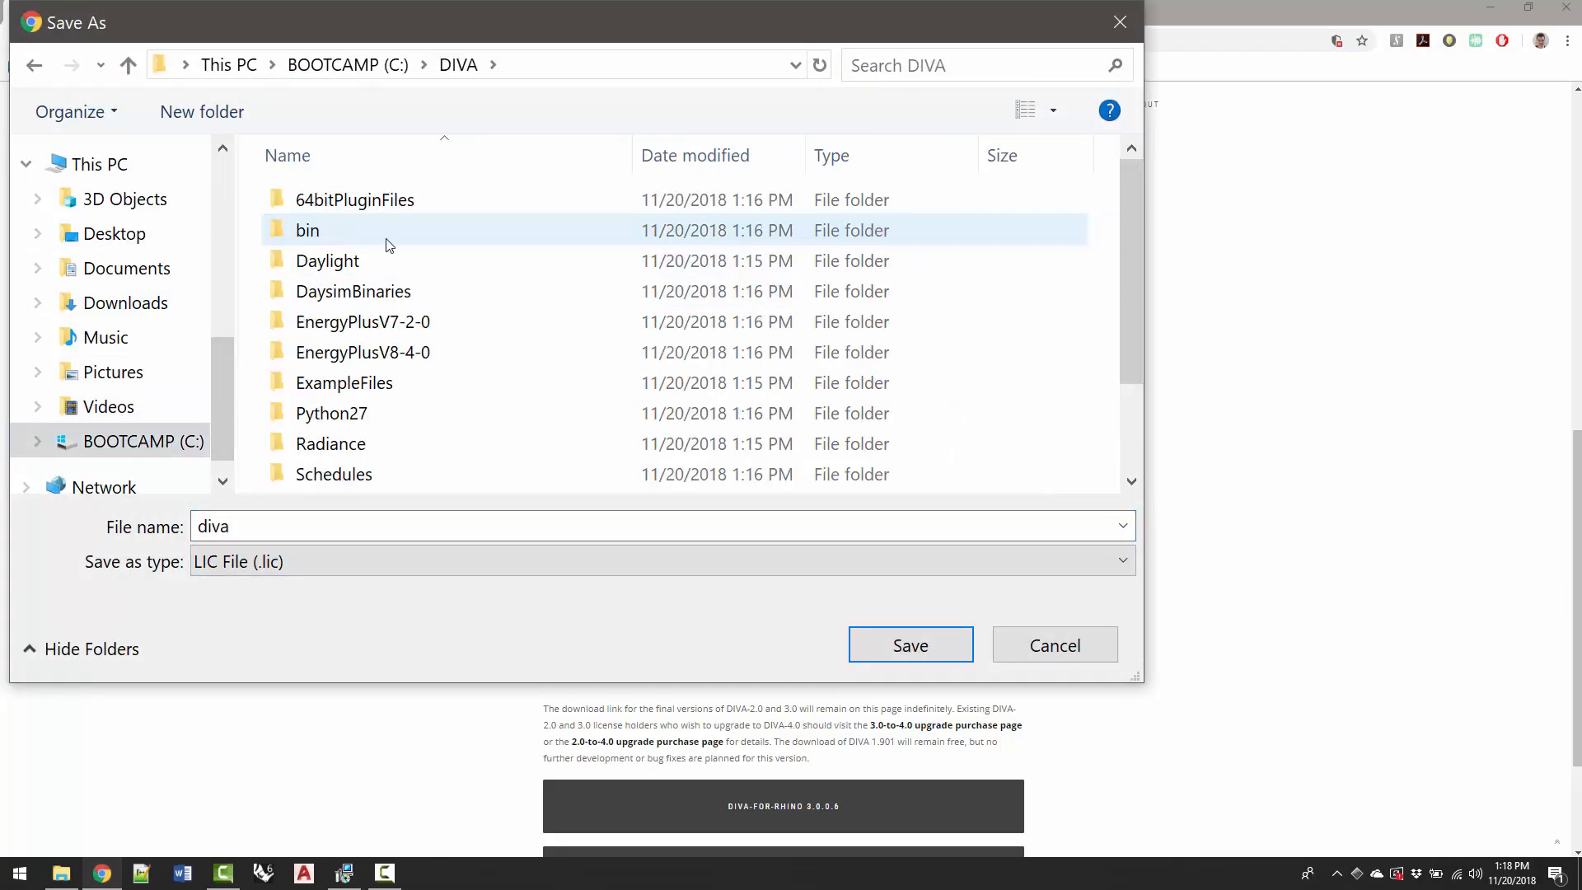
pyautogui.scroll(-2, 671, 374)
pyautogui.click(910, 643)
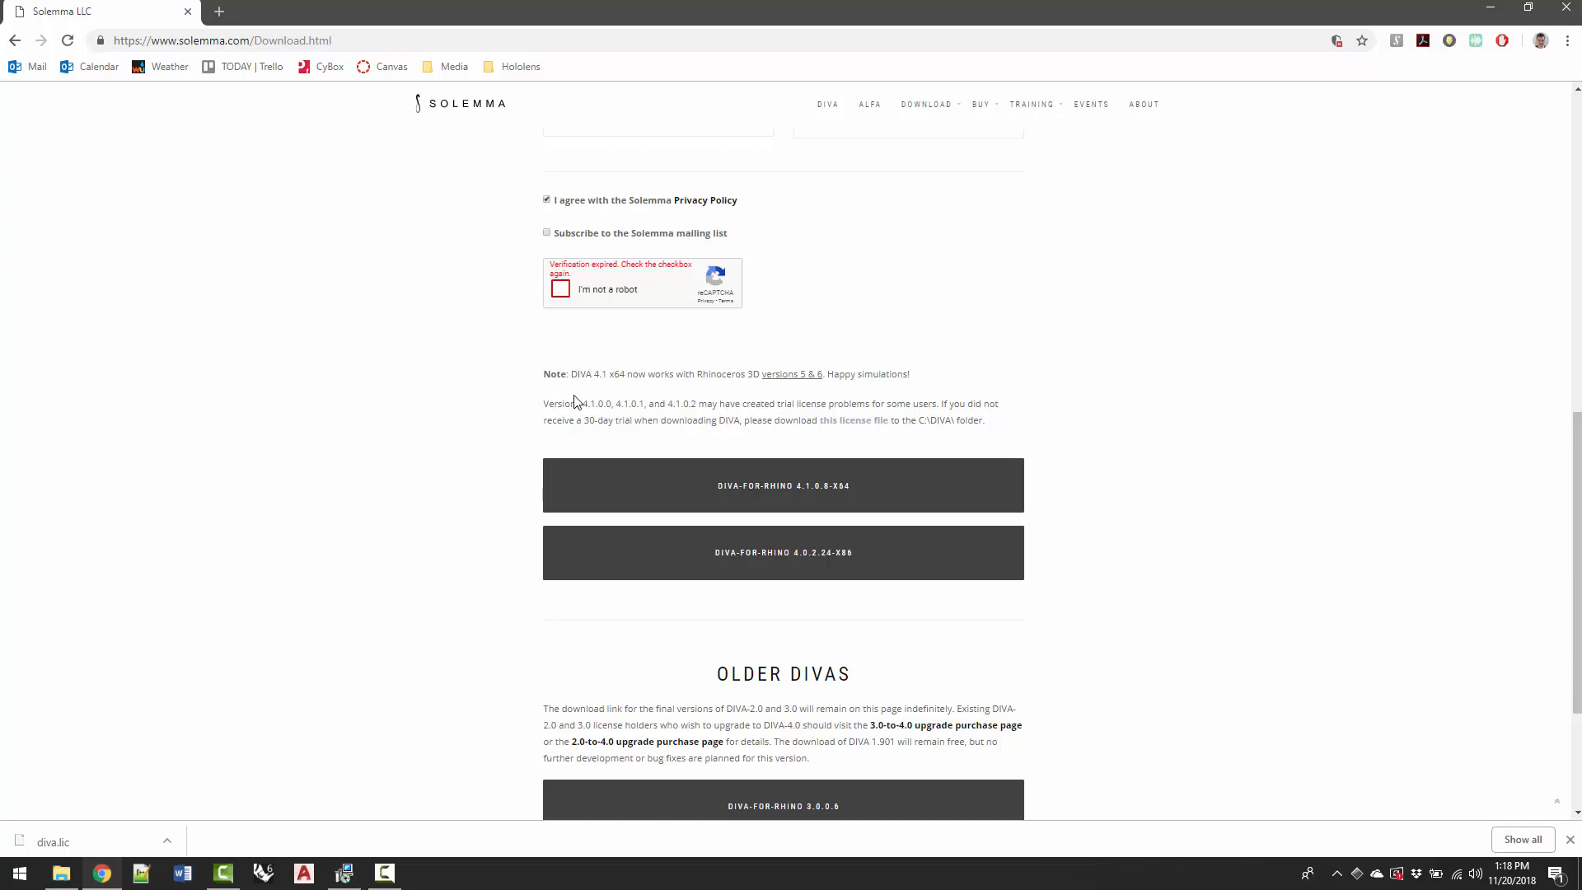
# Open the C:\DIVA folder in File Explorer and check for the saved LIC license file
pyautogui.click(61, 872)
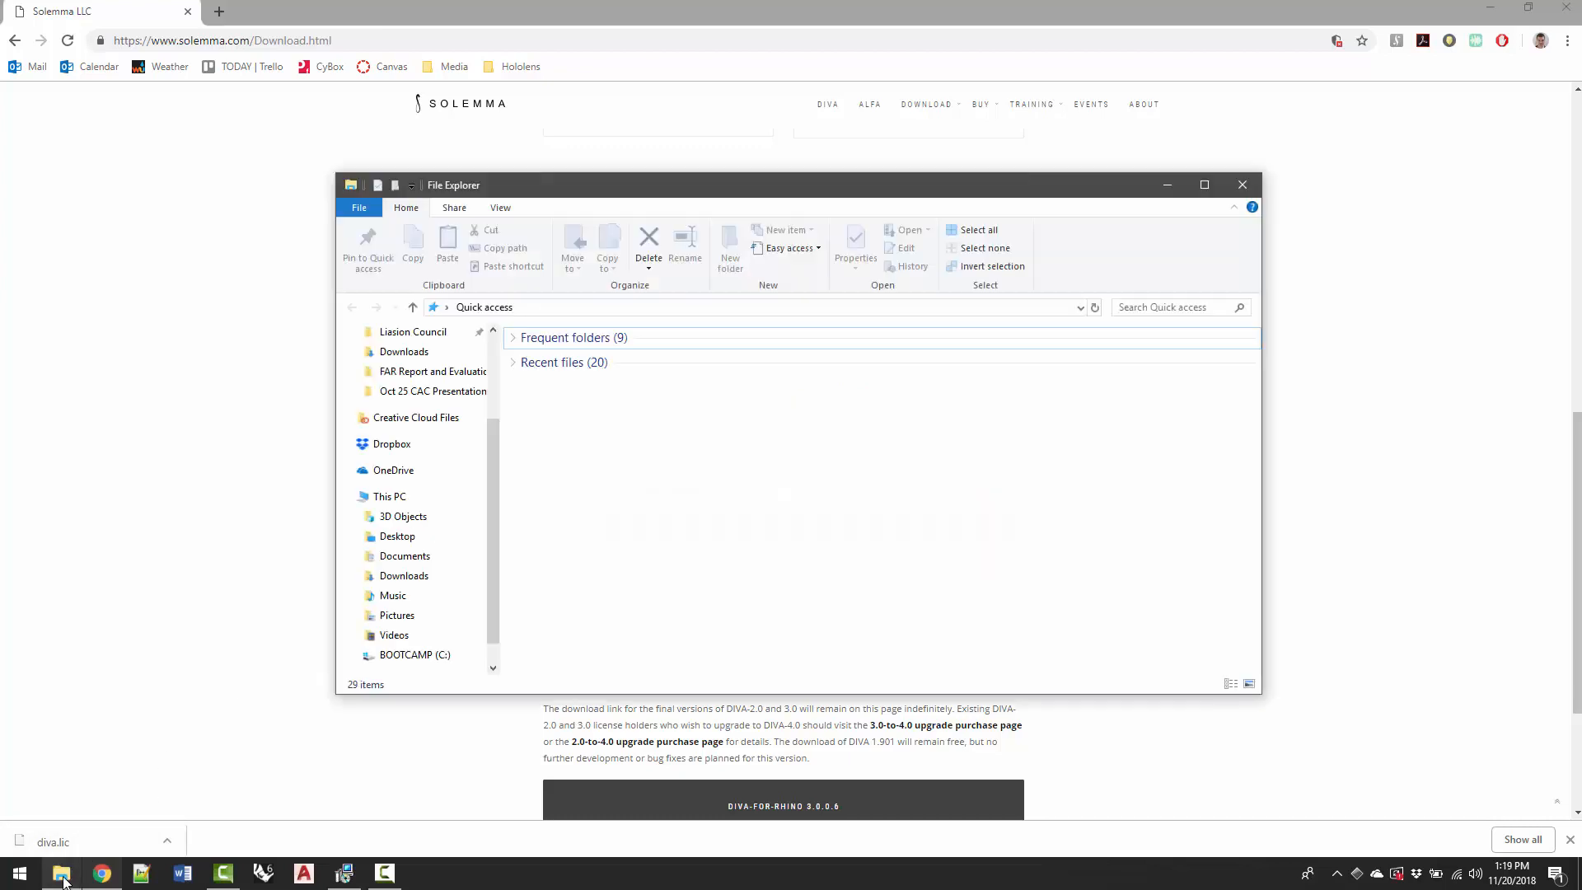
pyautogui.click(422, 656)
pyautogui.doubleClick(570, 374)
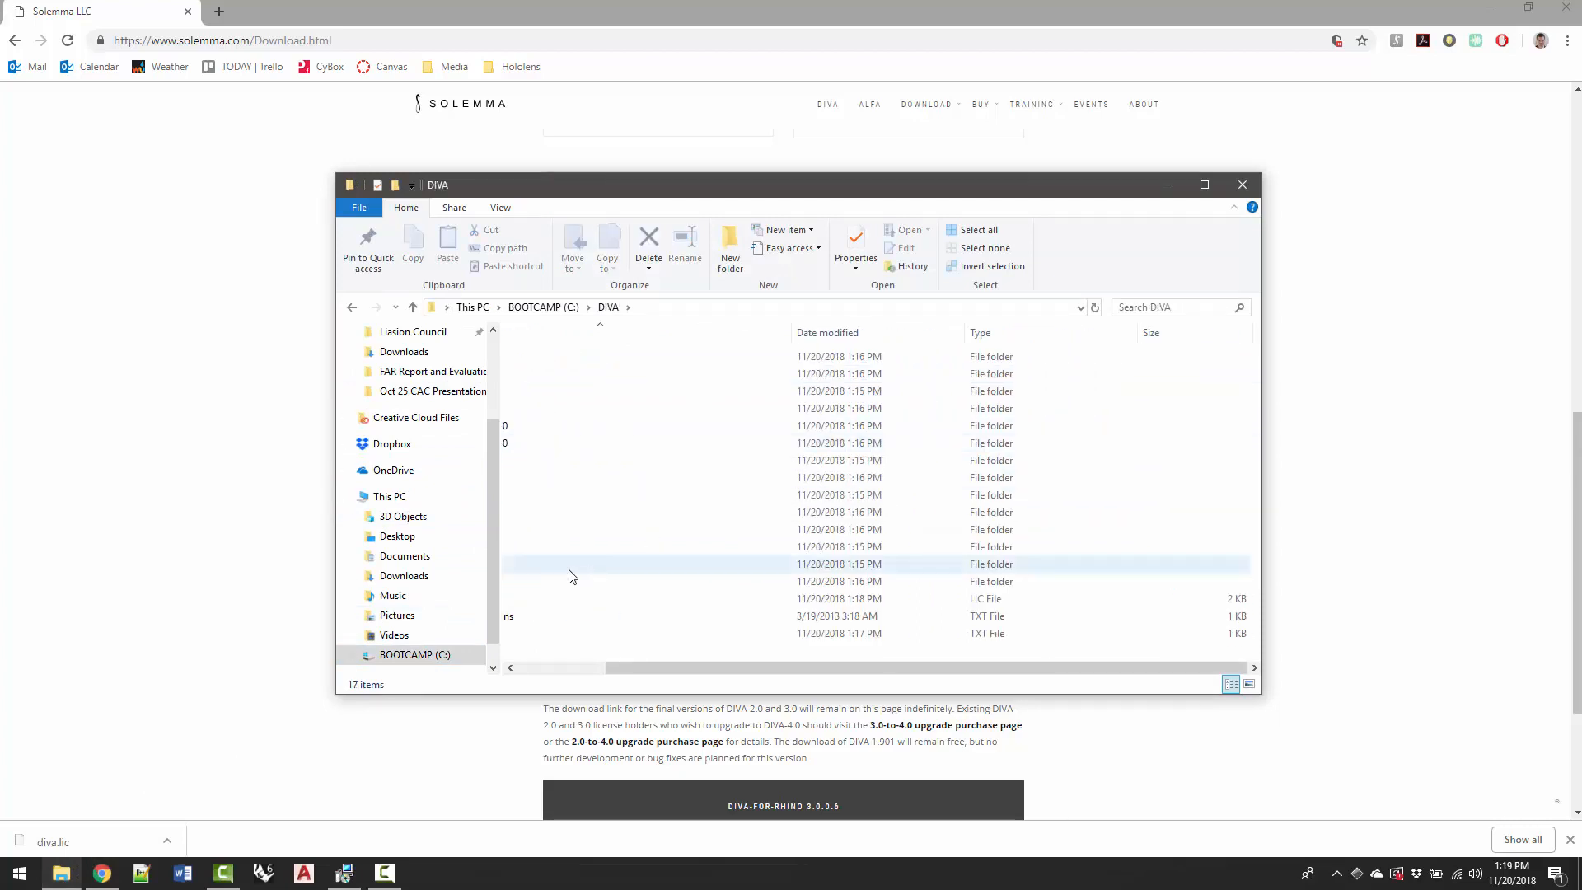
pyautogui.click(556, 601)
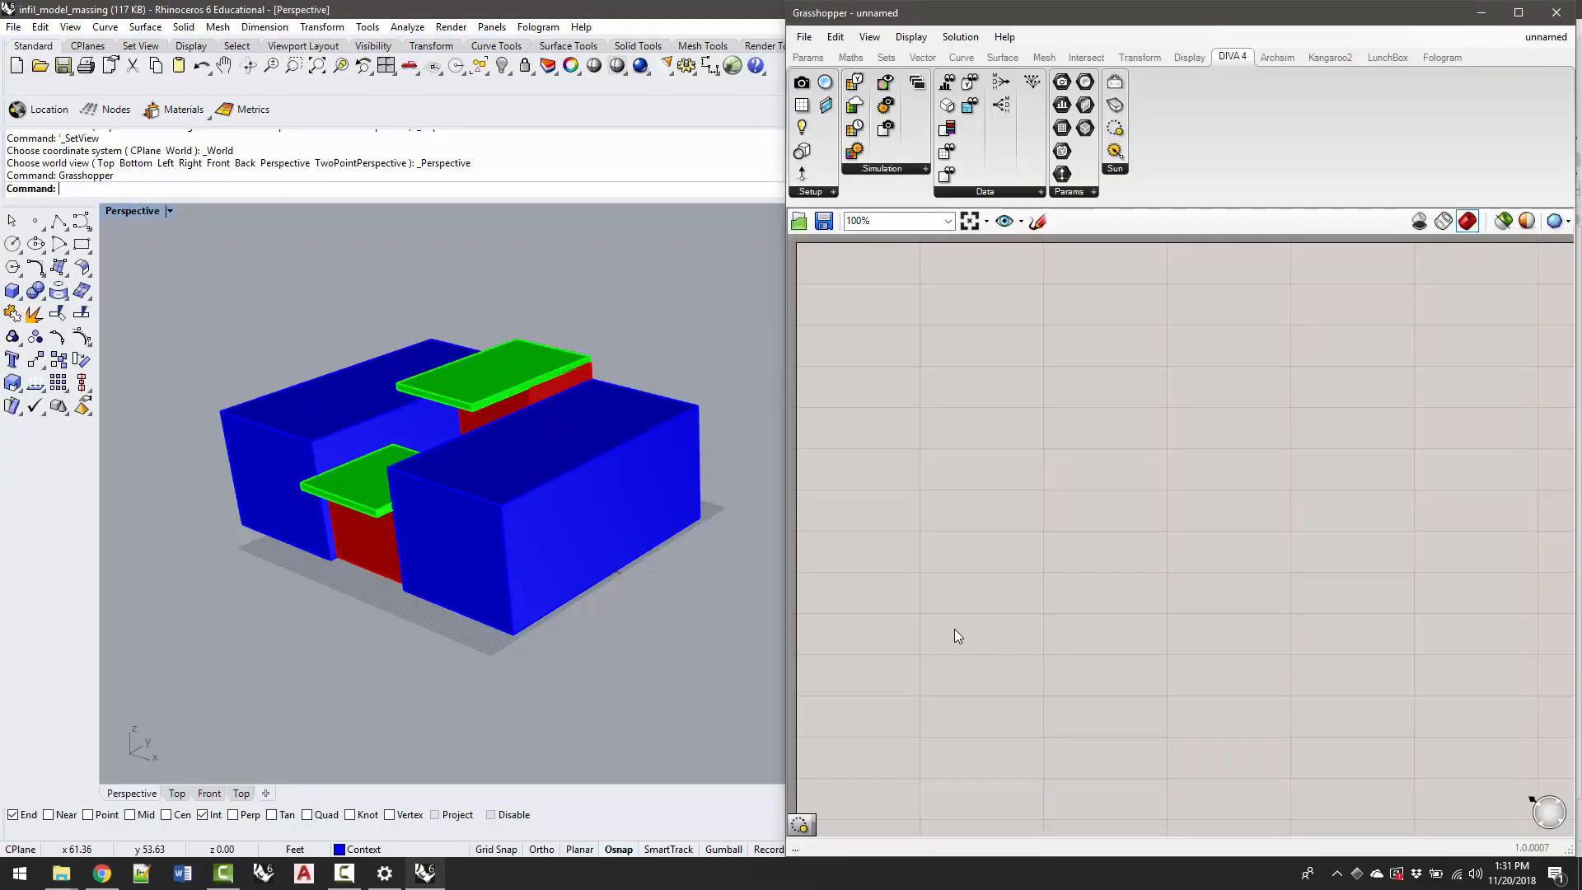
# Switch to Chrome and open the Sun Path studies discussion on the DIVA for Rhino forum to read its V-Ray replies
pyautogui.click(101, 874)
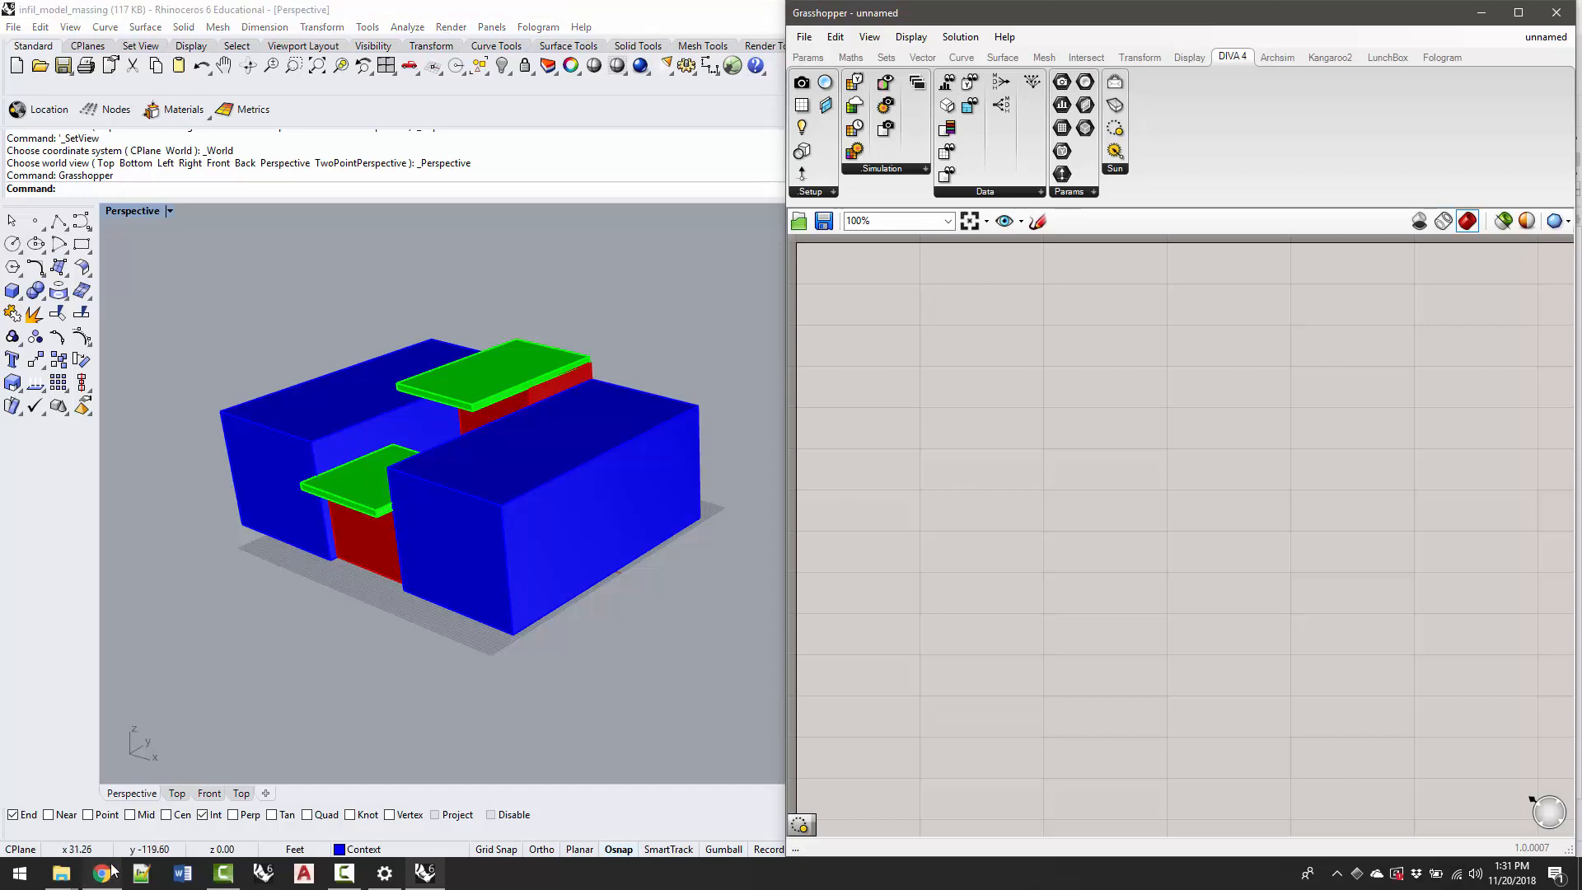
pyautogui.scroll(3, 441, 141)
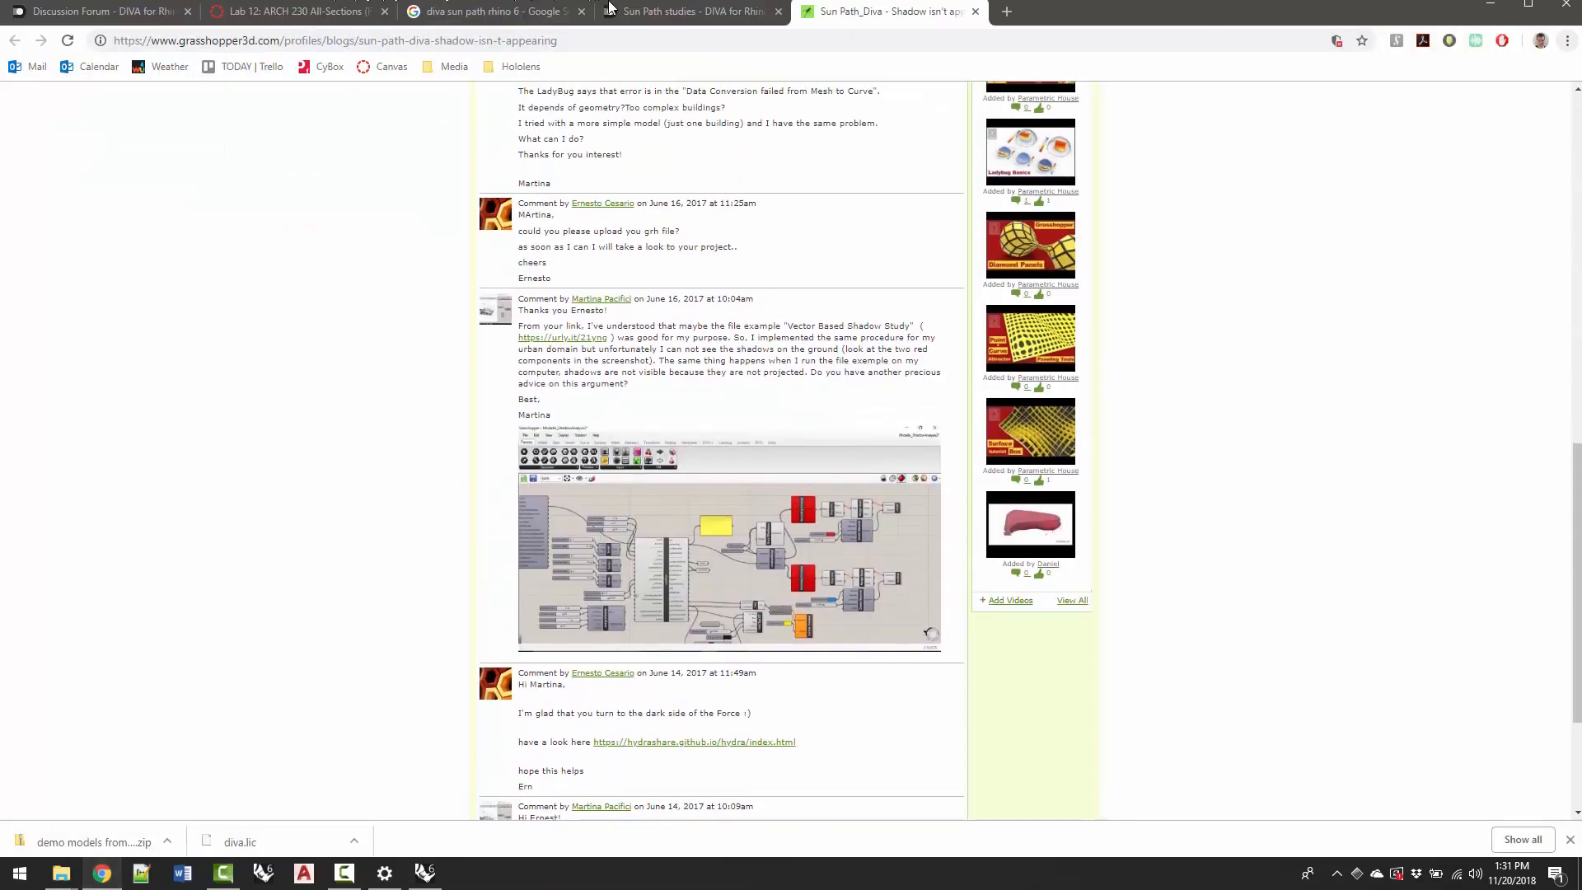
pyautogui.click(716, 16)
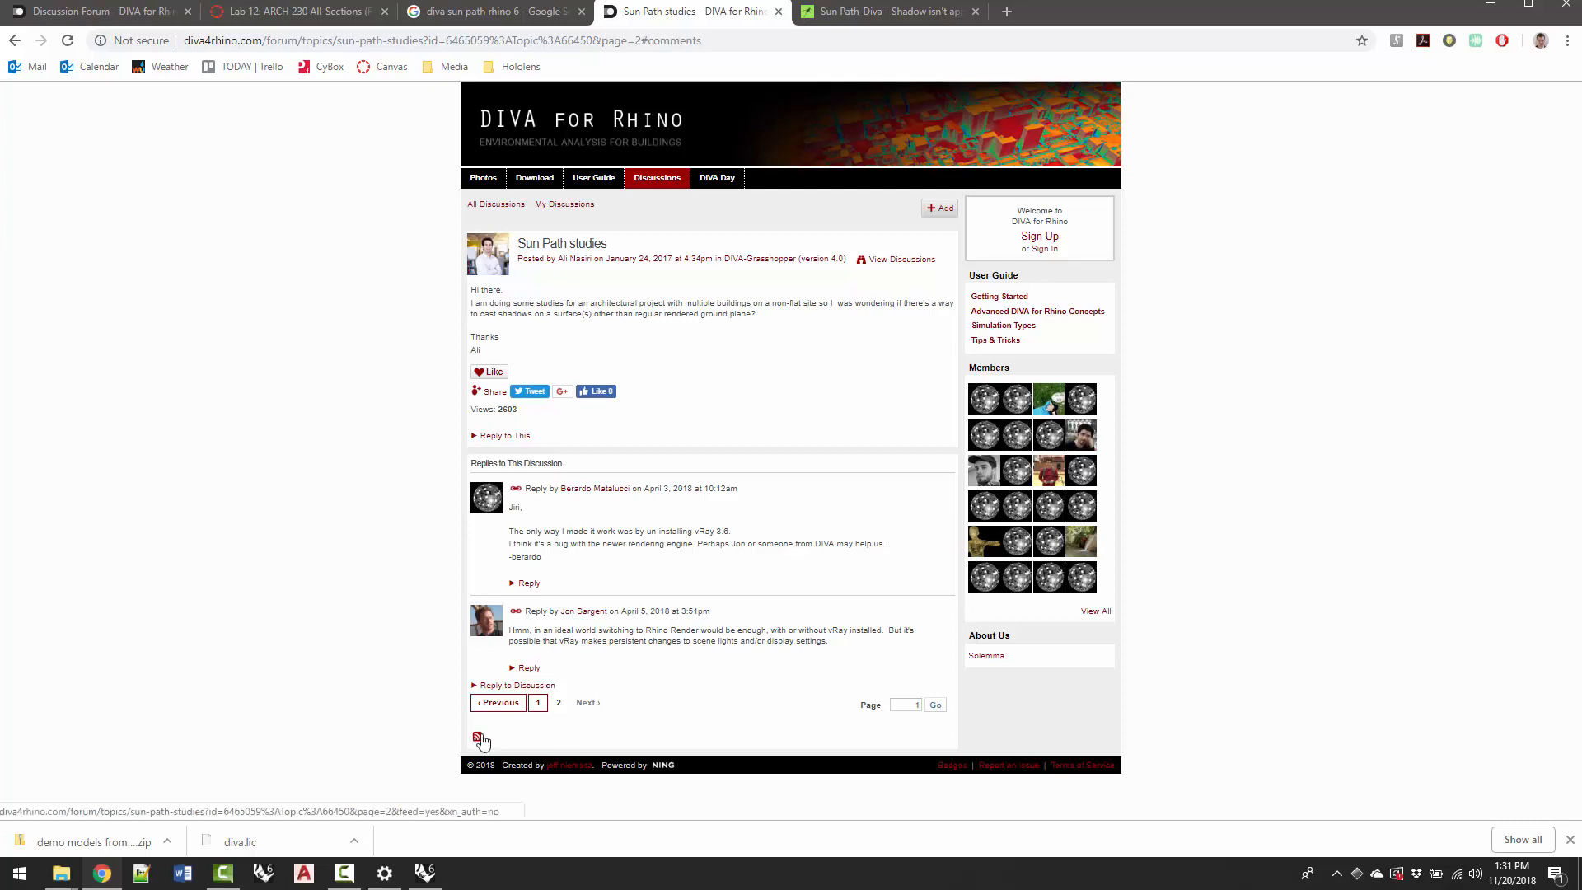
pyautogui.click(383, 877)
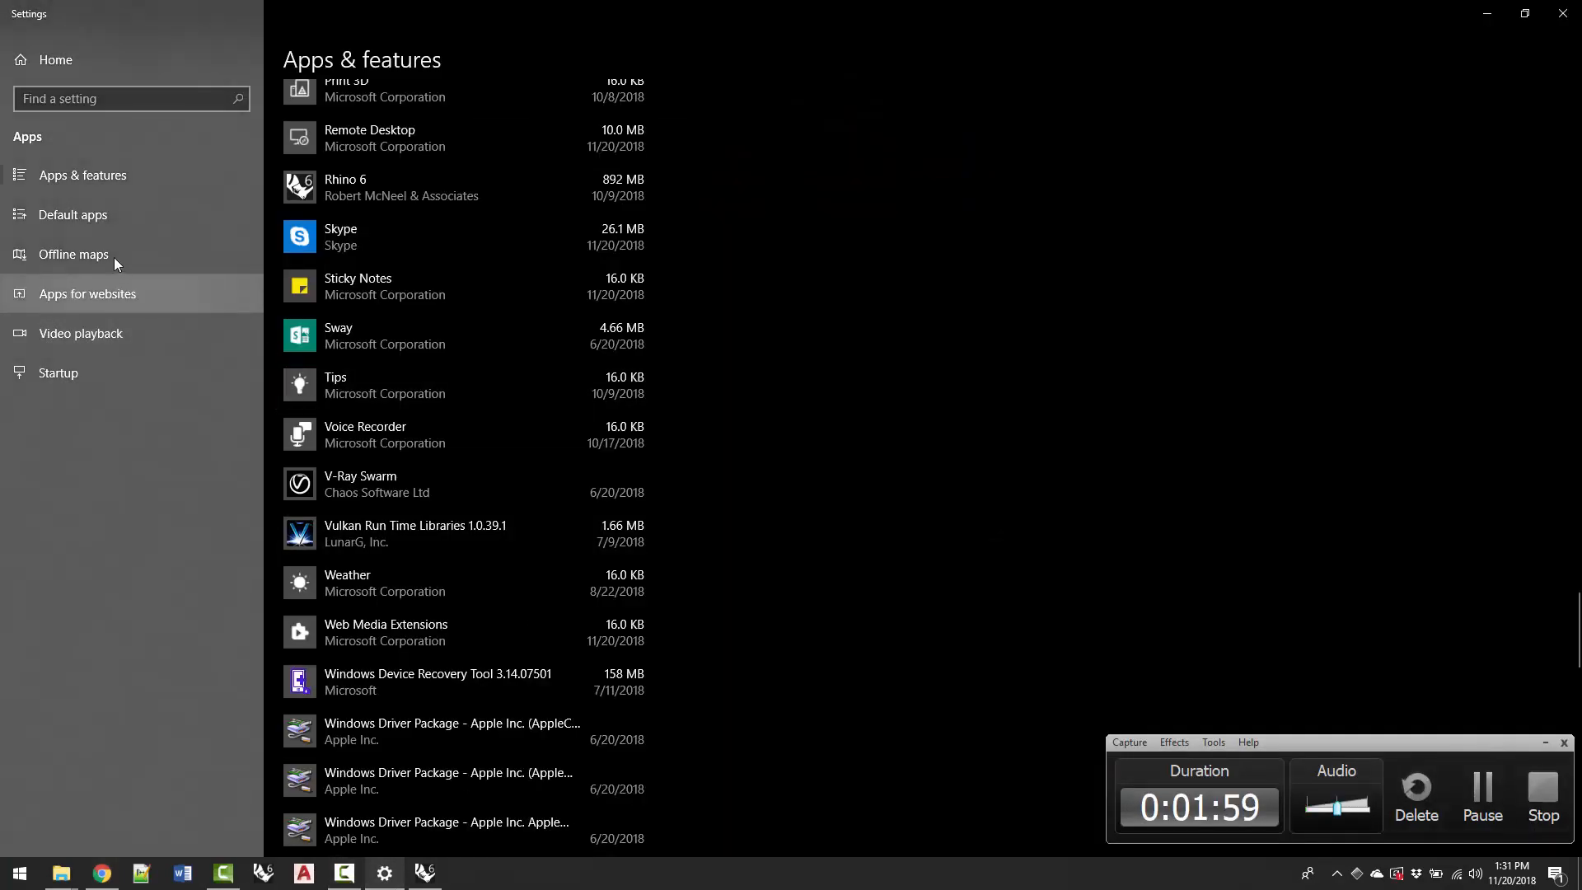
pyautogui.click(109, 97)
pyautogui.write('instao')
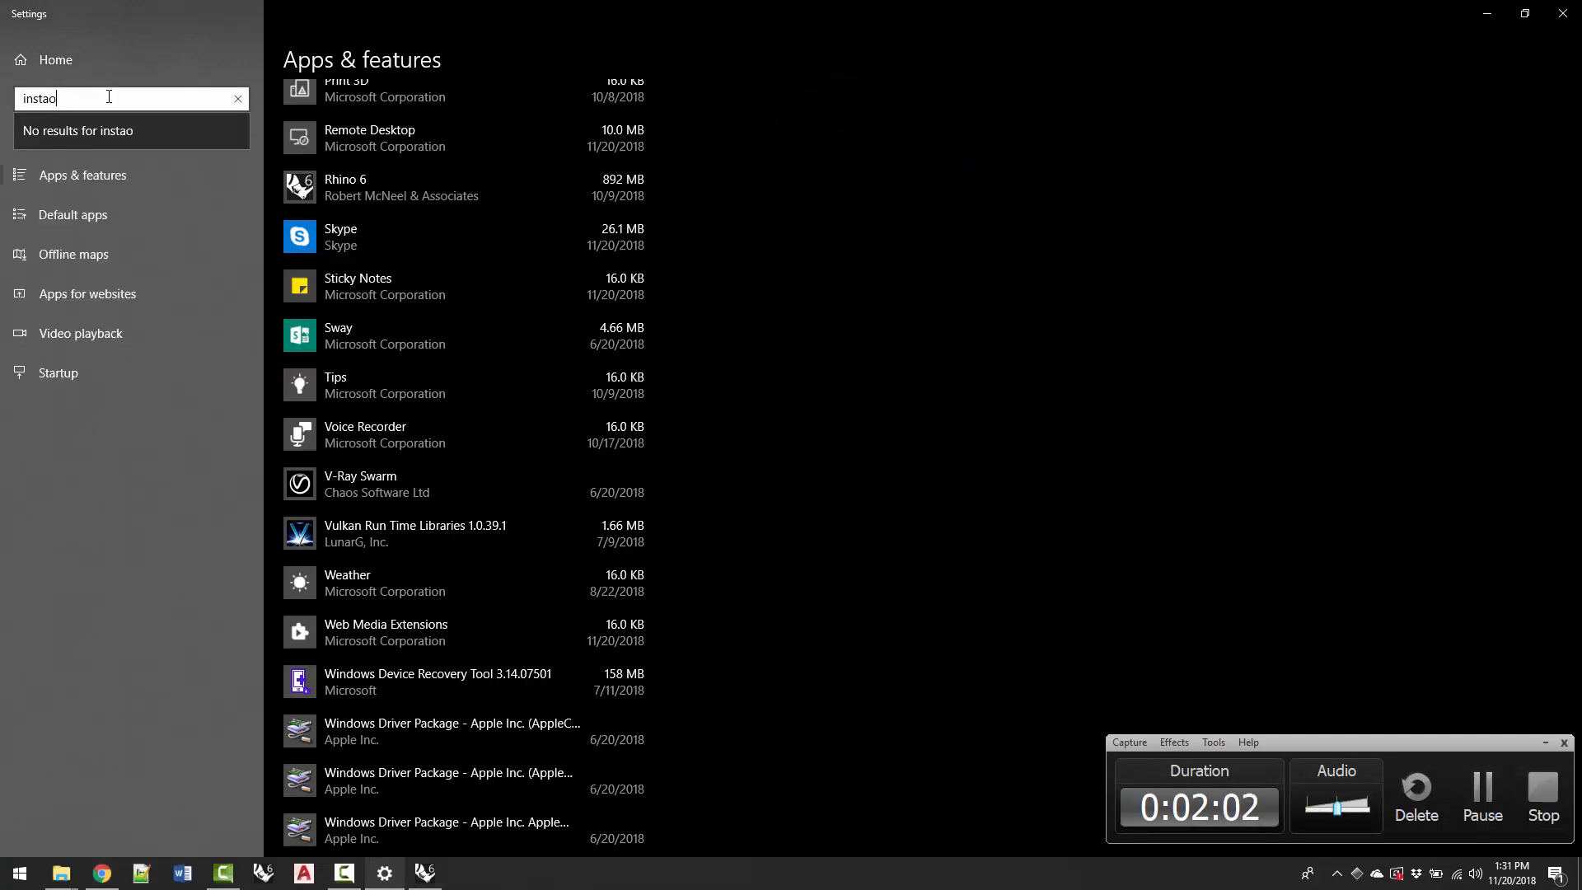
pyautogui.press('BackSpace')
pyautogui.write('ll')
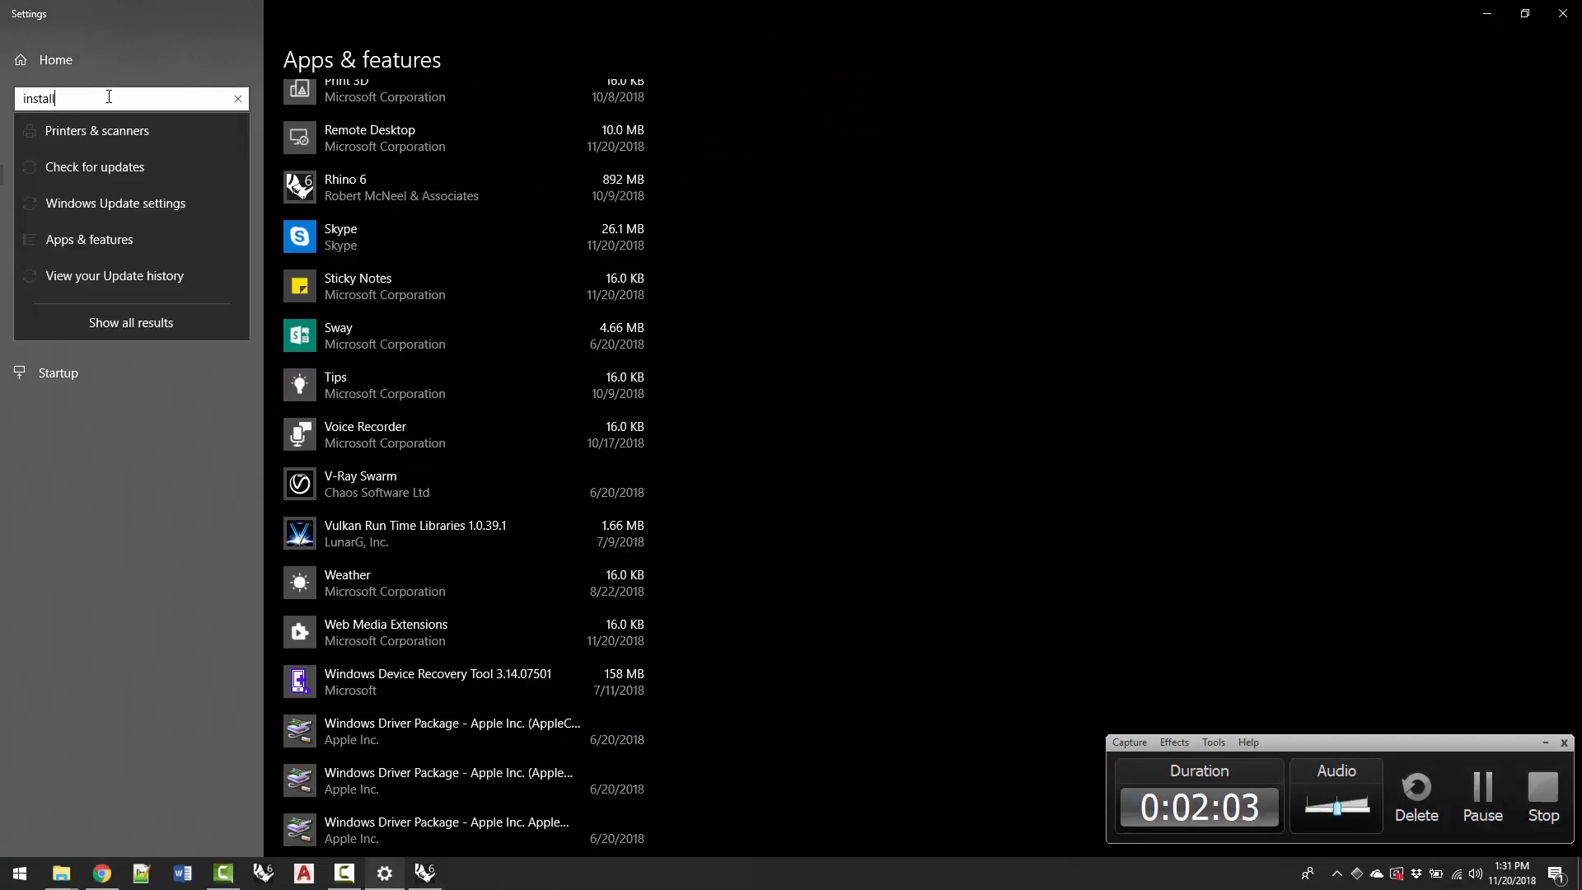
pyautogui.click(727, 142)
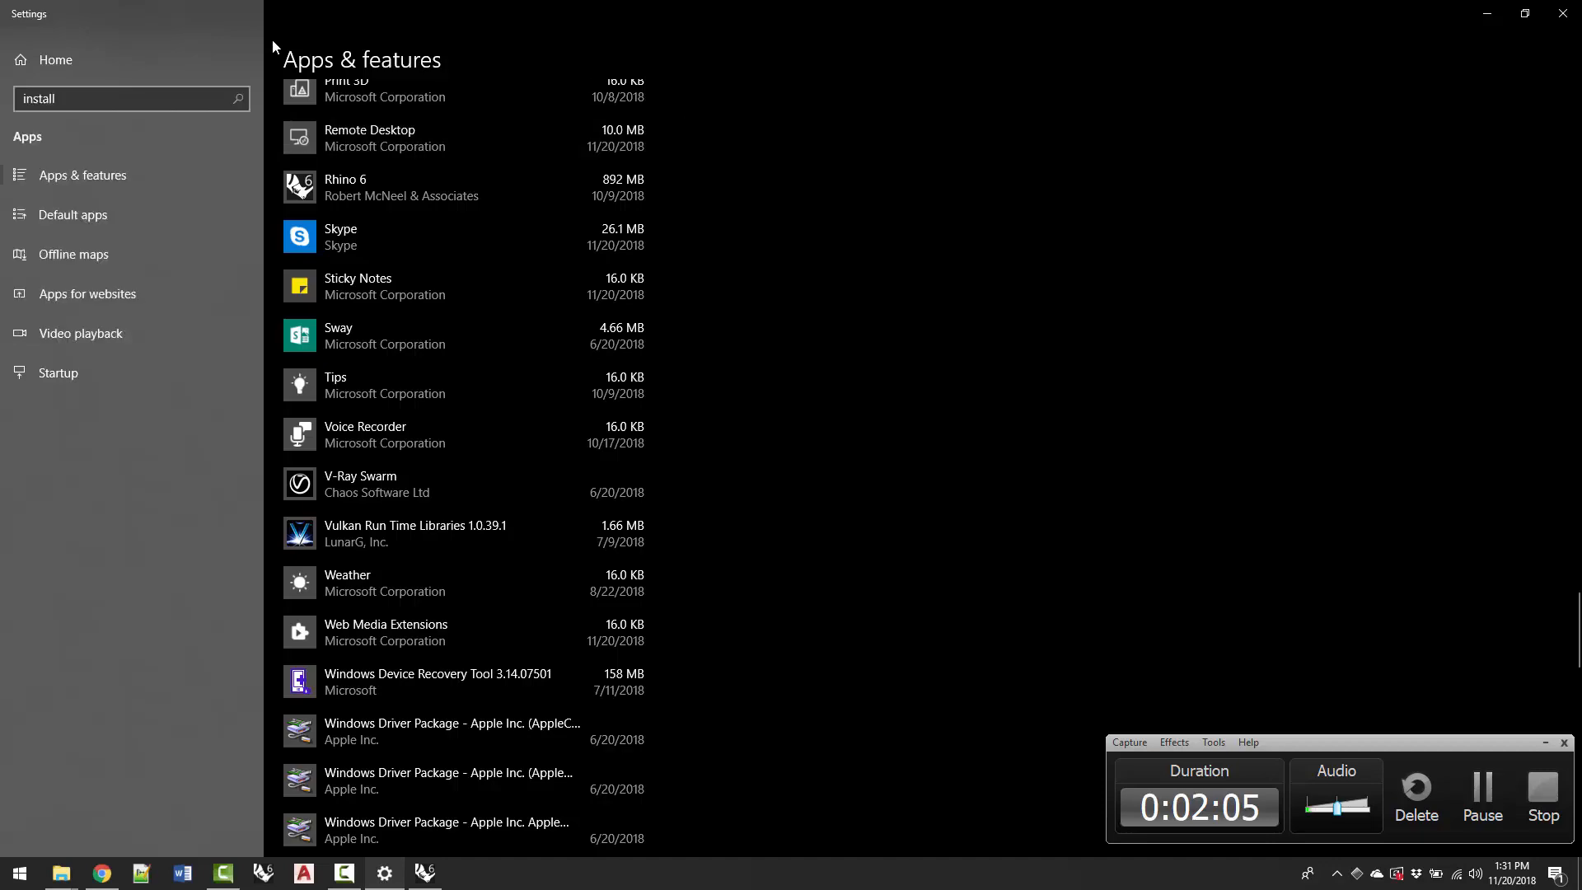
pyautogui.click(1565, 12)
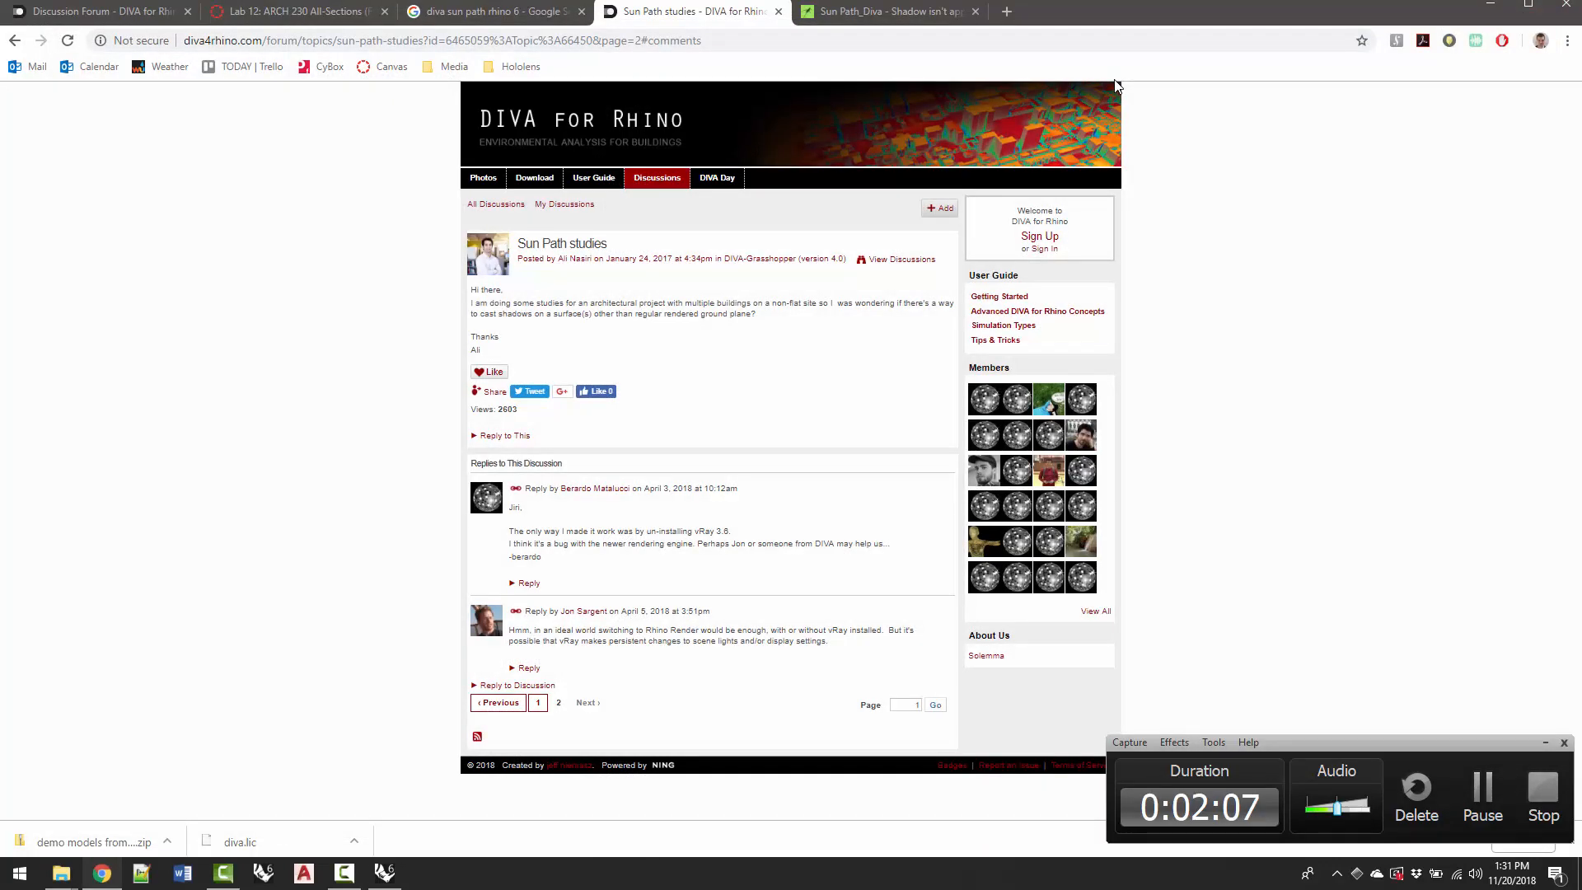
# Find Add or remove programs through Windows search, view the installed apps list, and close Settings
pyautogui.press('super')
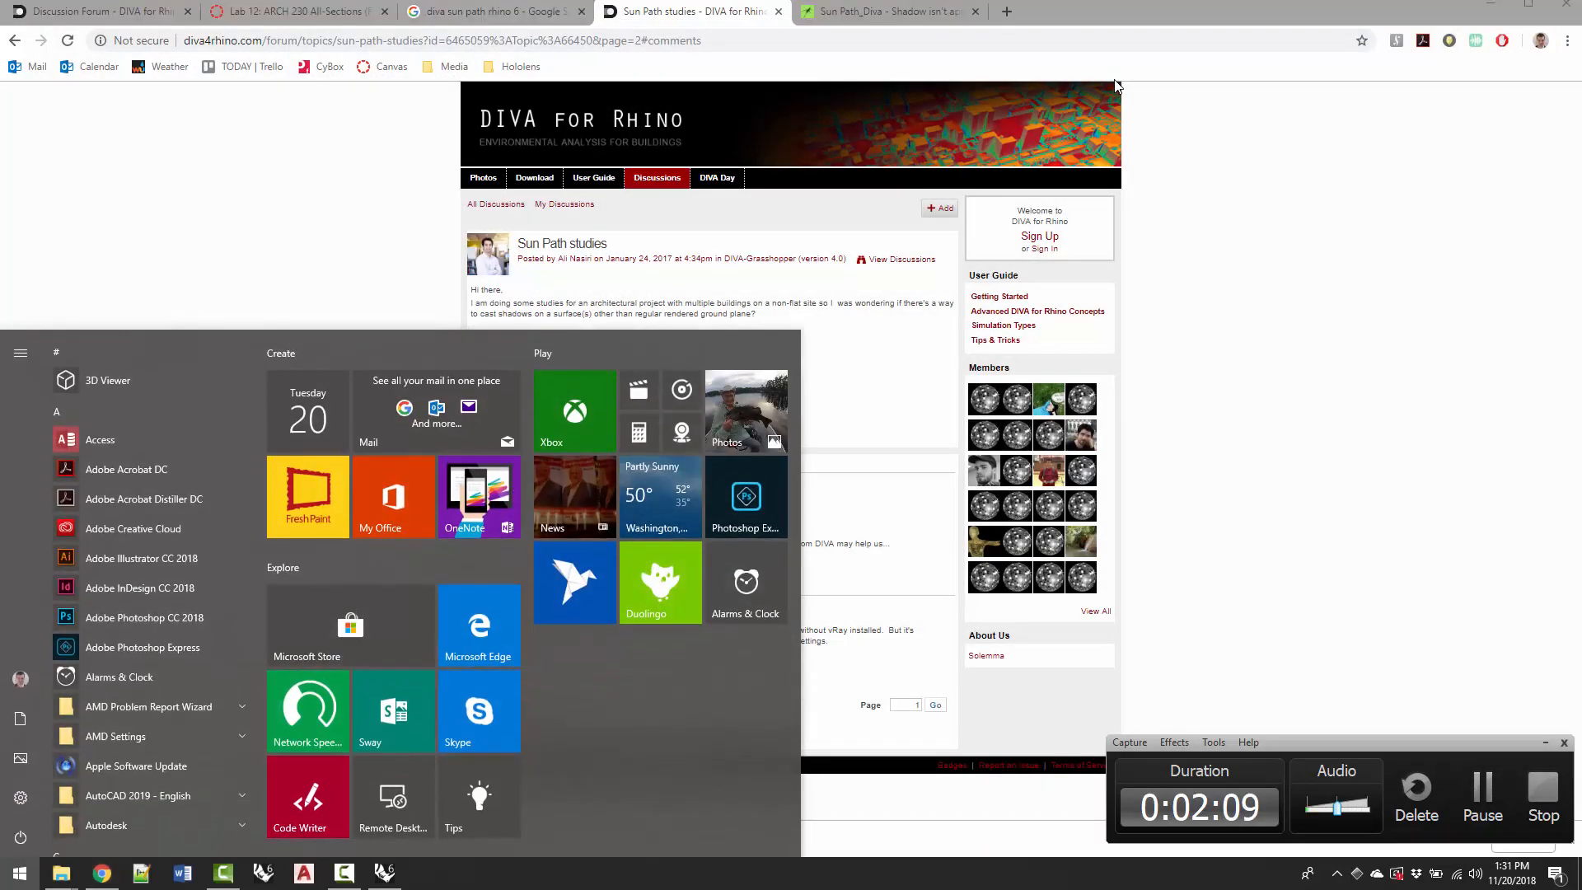
pyautogui.write('install')
pyautogui.press('BackSpace')
pyautogui.press('BackSpace')
pyautogui.press('BackSpace')
pyautogui.press('BackSpace')
pyautogui.press('BackSpace')
pyautogui.press('BackSpace')
pyautogui.press('BackSpace')
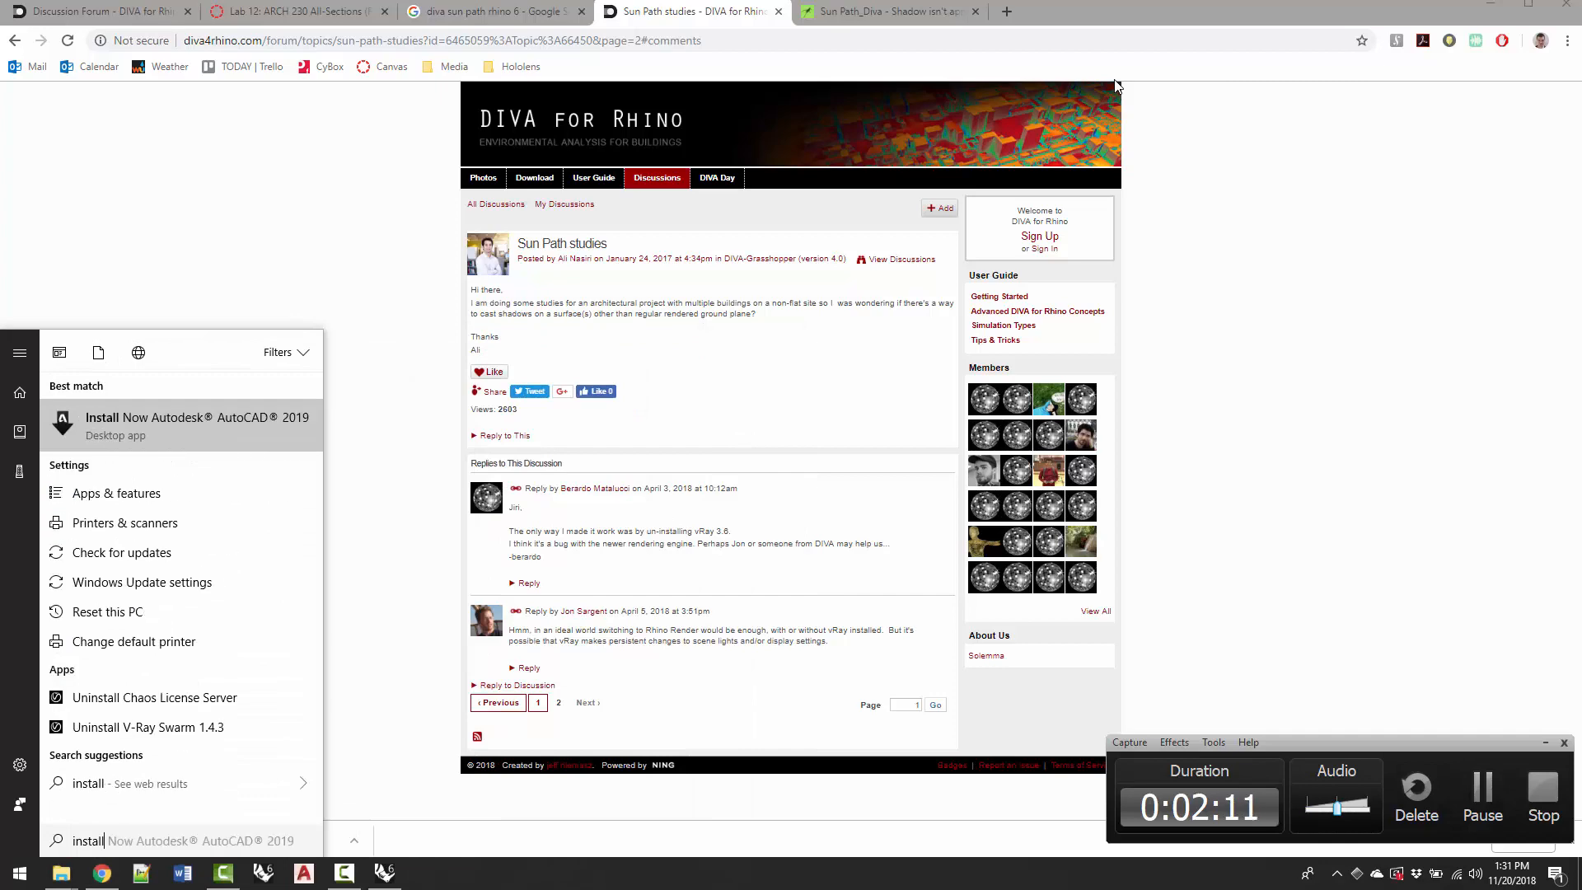
pyautogui.write('unins')
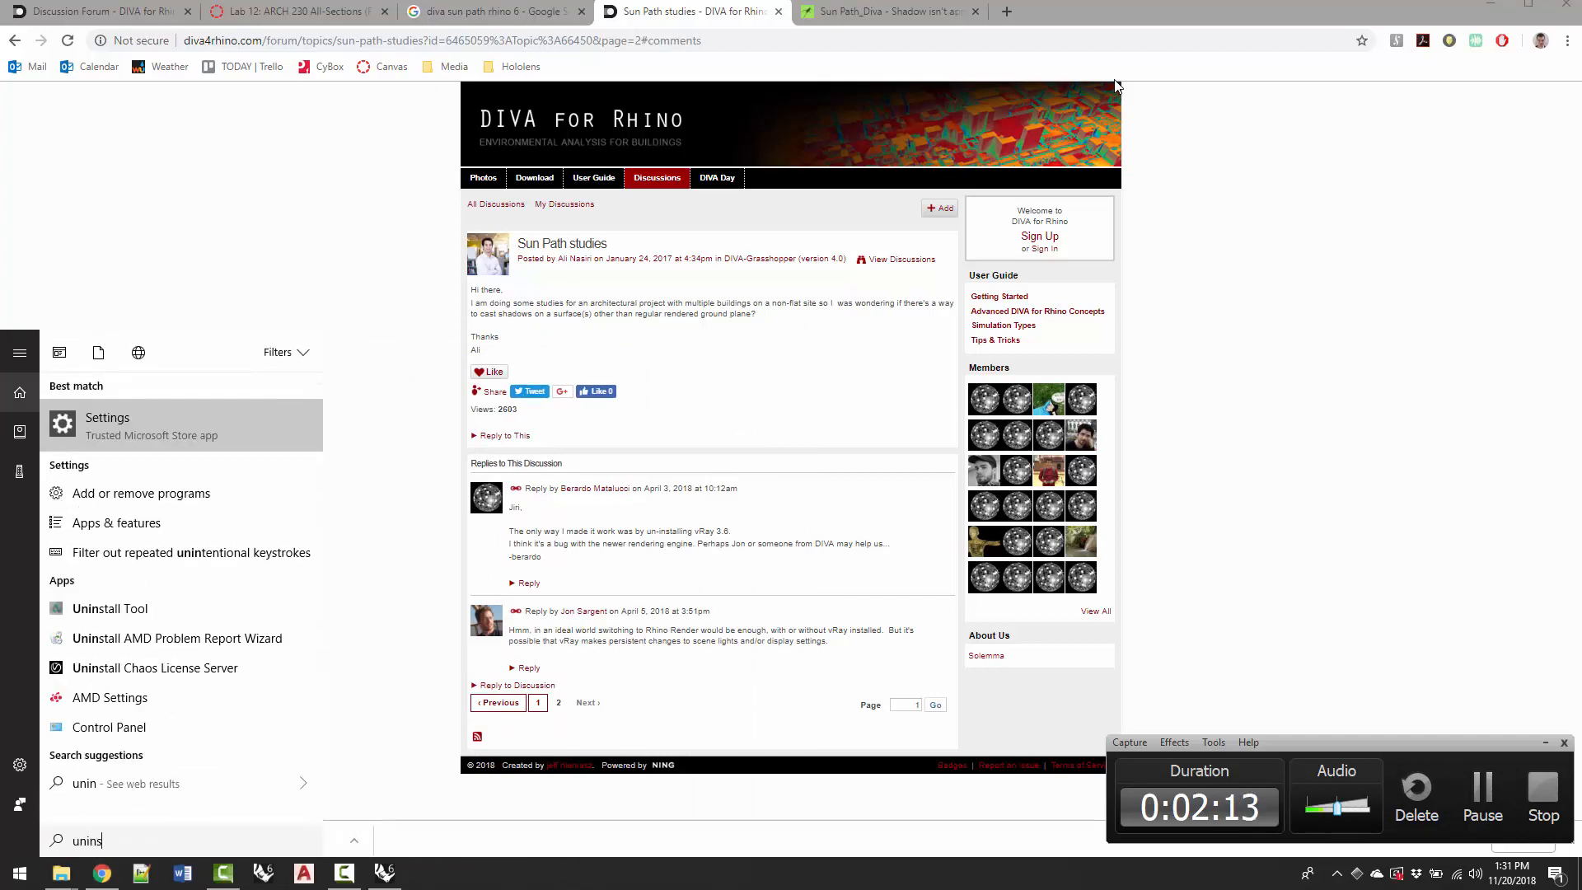
pyautogui.press('Down')
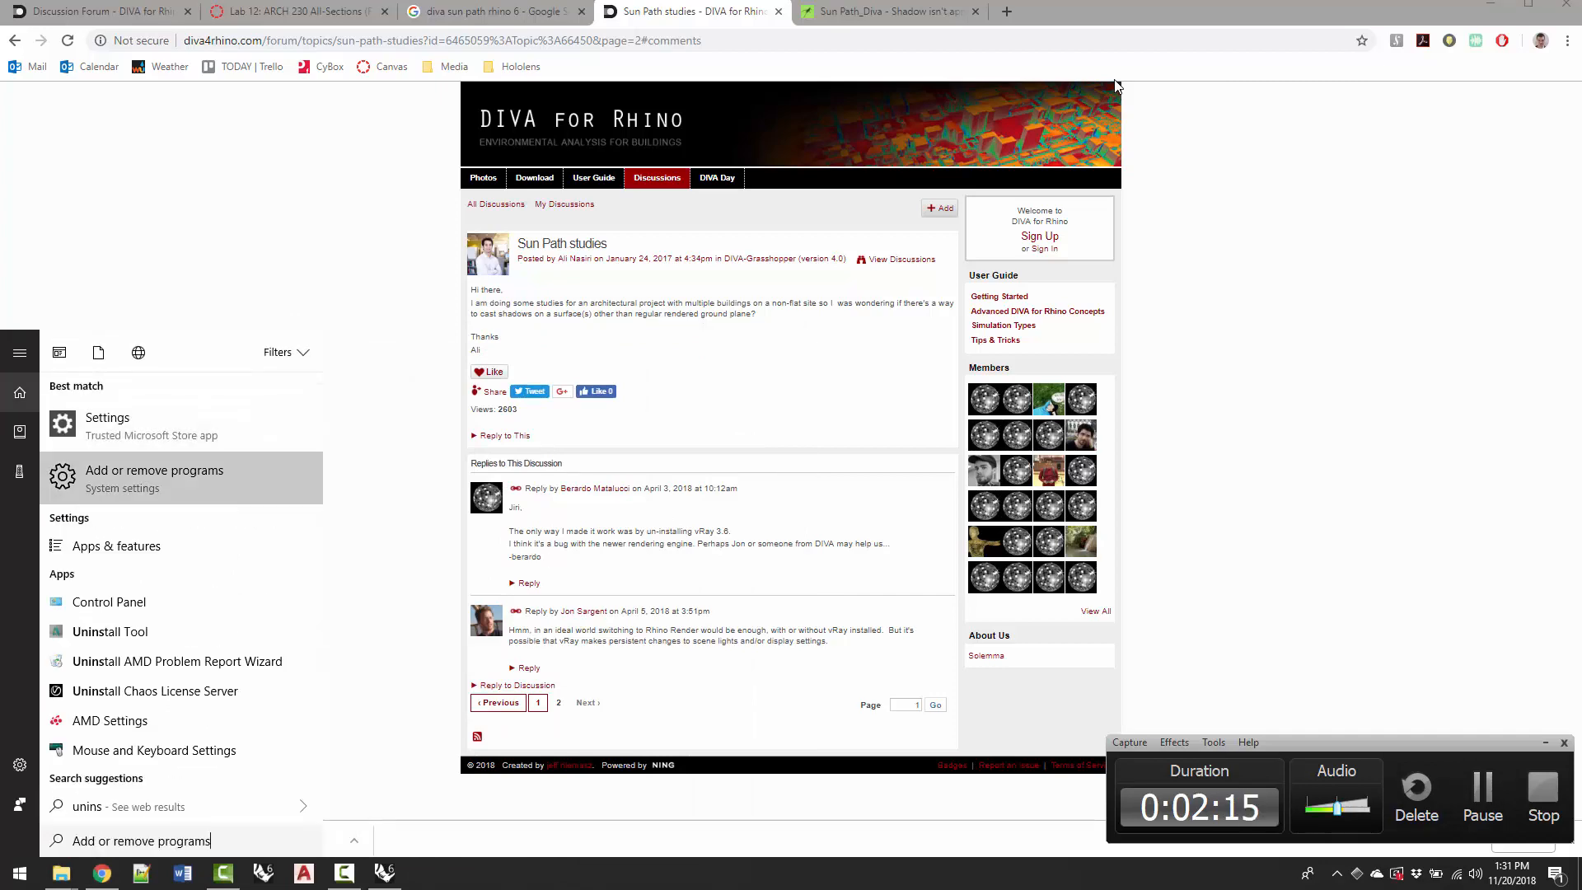
pyautogui.press('Return')
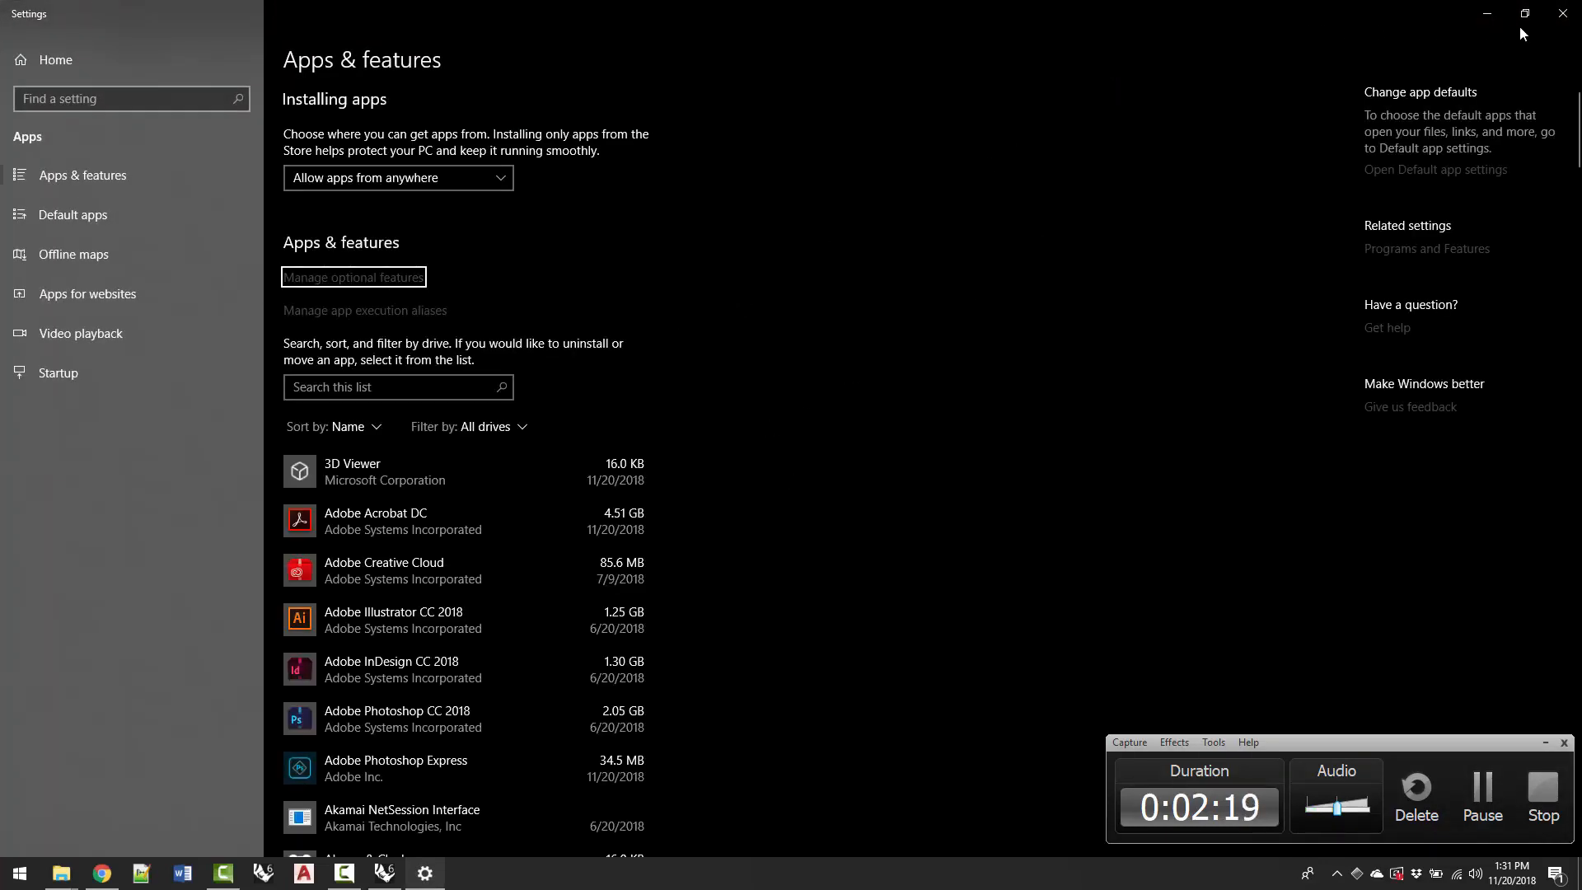
pyautogui.click(1563, 13)
# Return to Rhino and place a DIVA 4 Sun Path component in the middle of the Grasshopper canvas
pyautogui.click(383, 873)
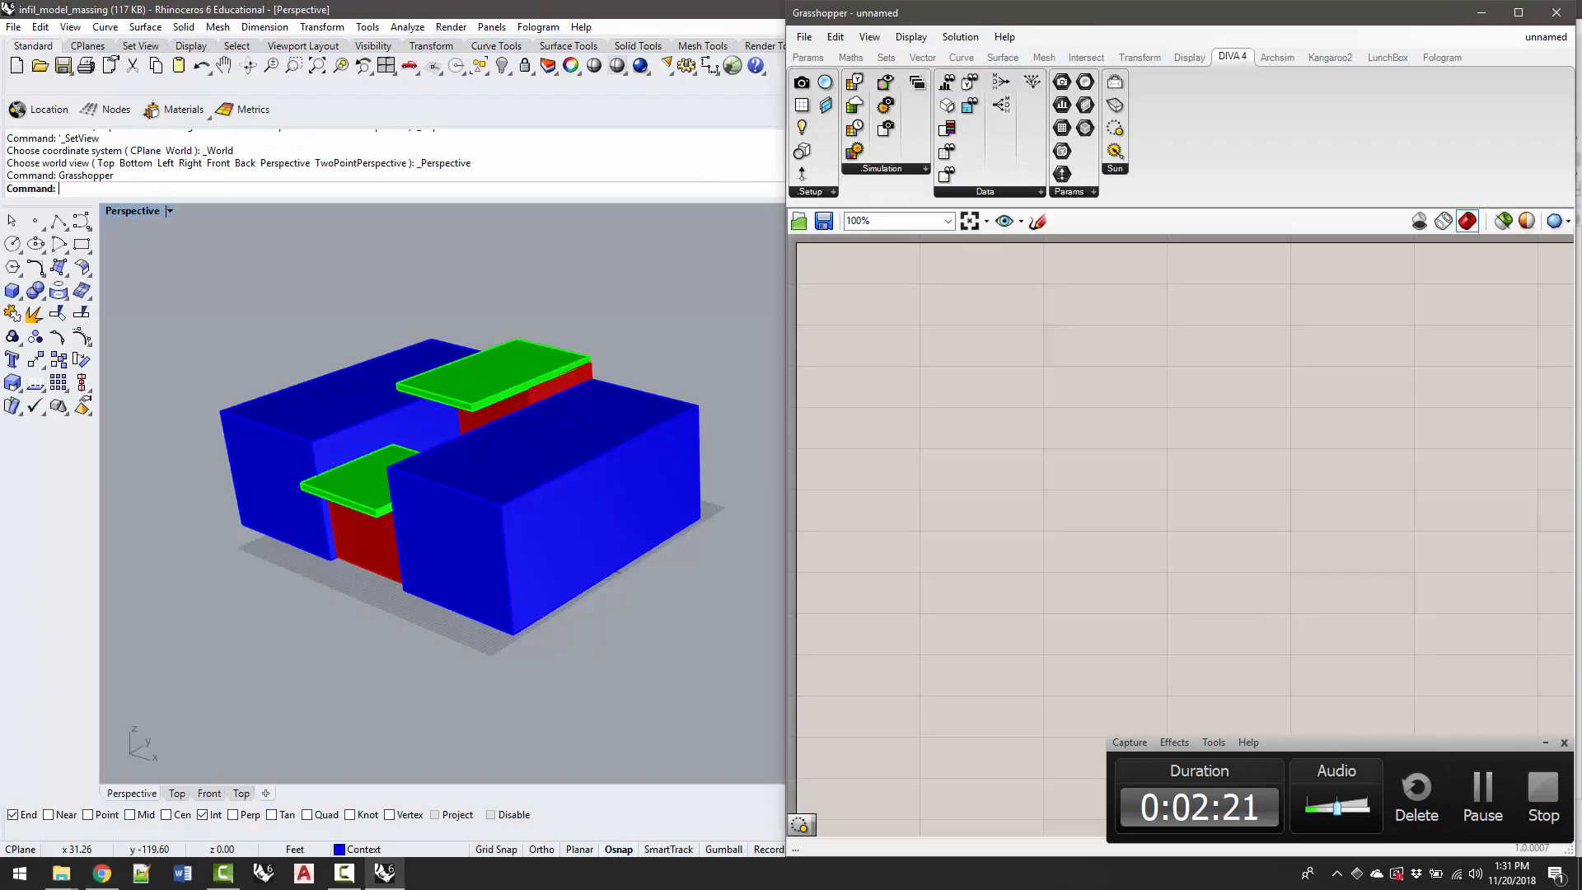
pyautogui.click(1115, 170)
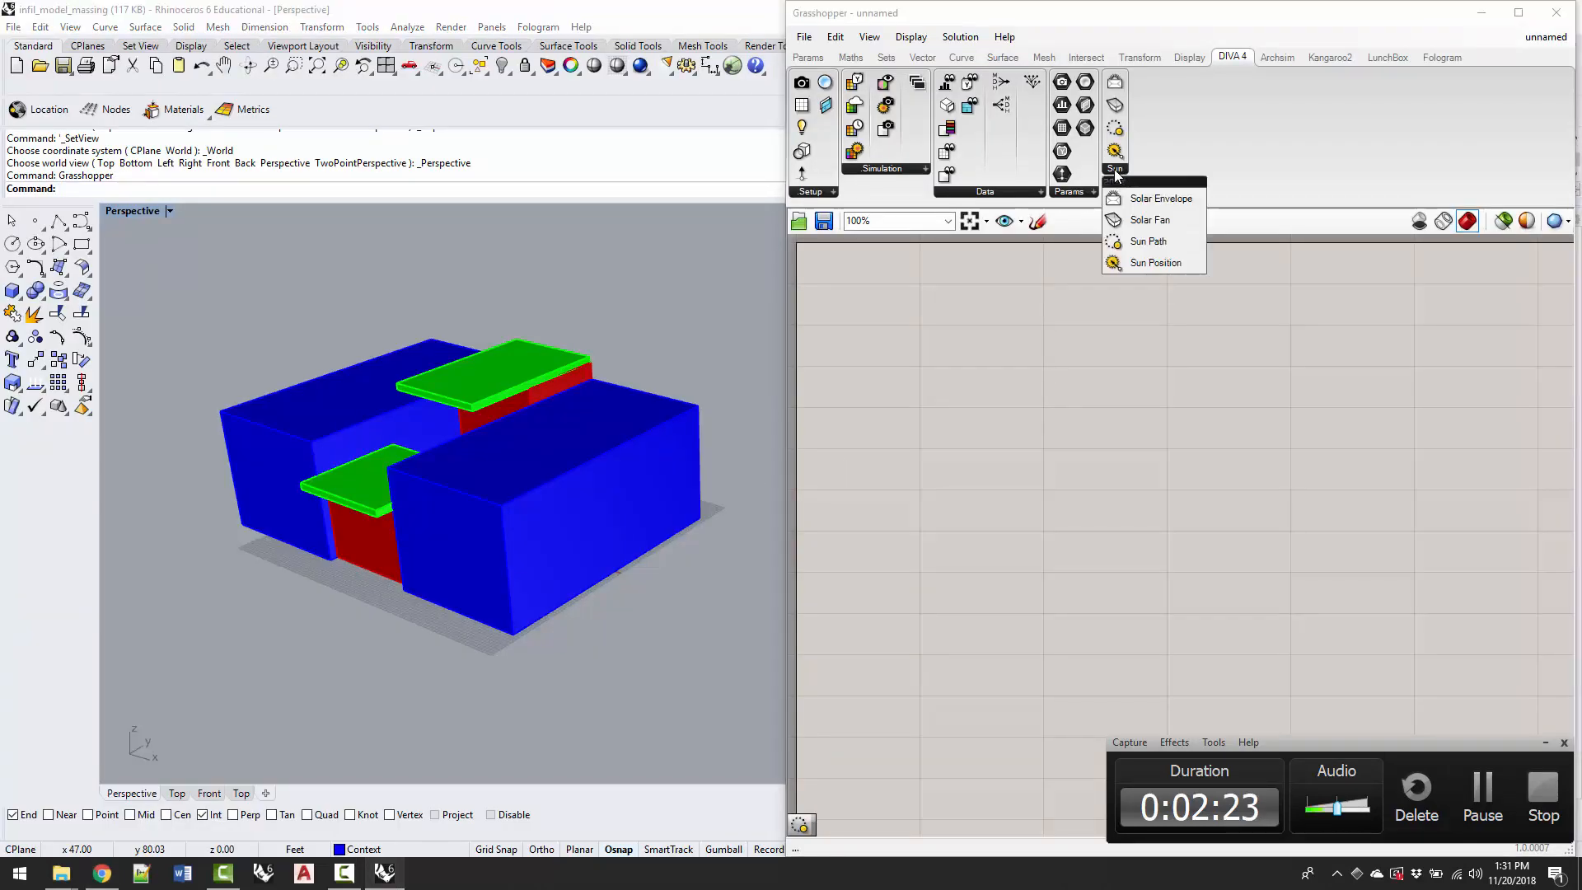
pyautogui.click(1148, 242)
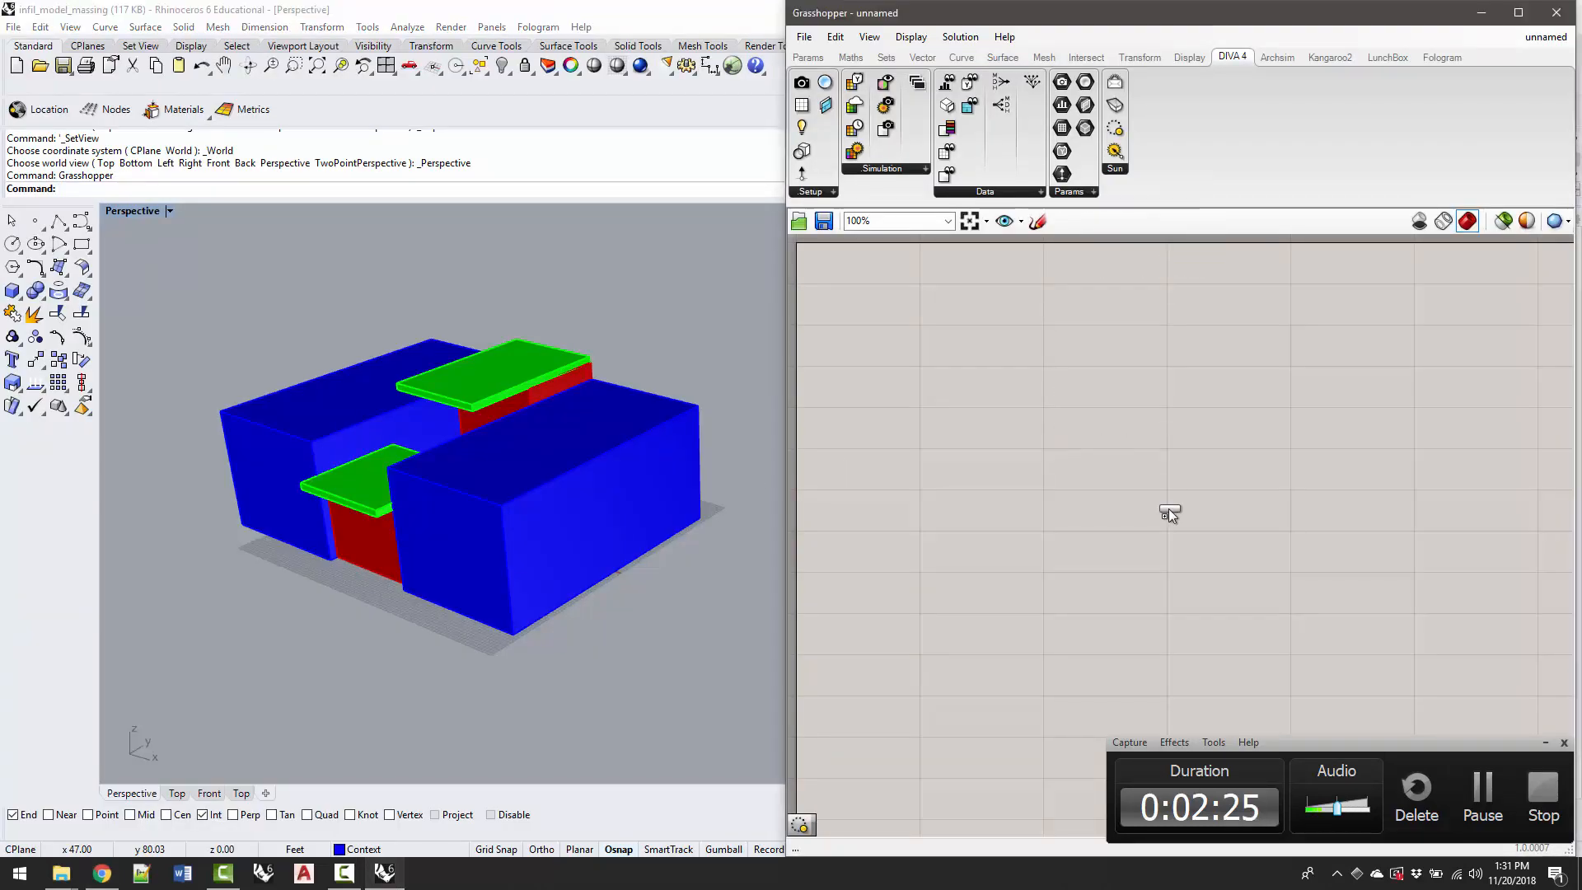
pyautogui.click(1168, 509)
# Examine the sun path and cast shadows around the massing model from several angles, and move the Sun Path component slightly higher on the canvas
pyautogui.moveTo(679, 505)
pyautogui.mouseDown(button='right')
pyautogui.moveTo(640, 508)
pyautogui.moveTo(691, 511)
pyautogui.mouseUp(button='right')
pyautogui.moveTo(498, 511); pyautogui.dragTo(483, 482, button='right')
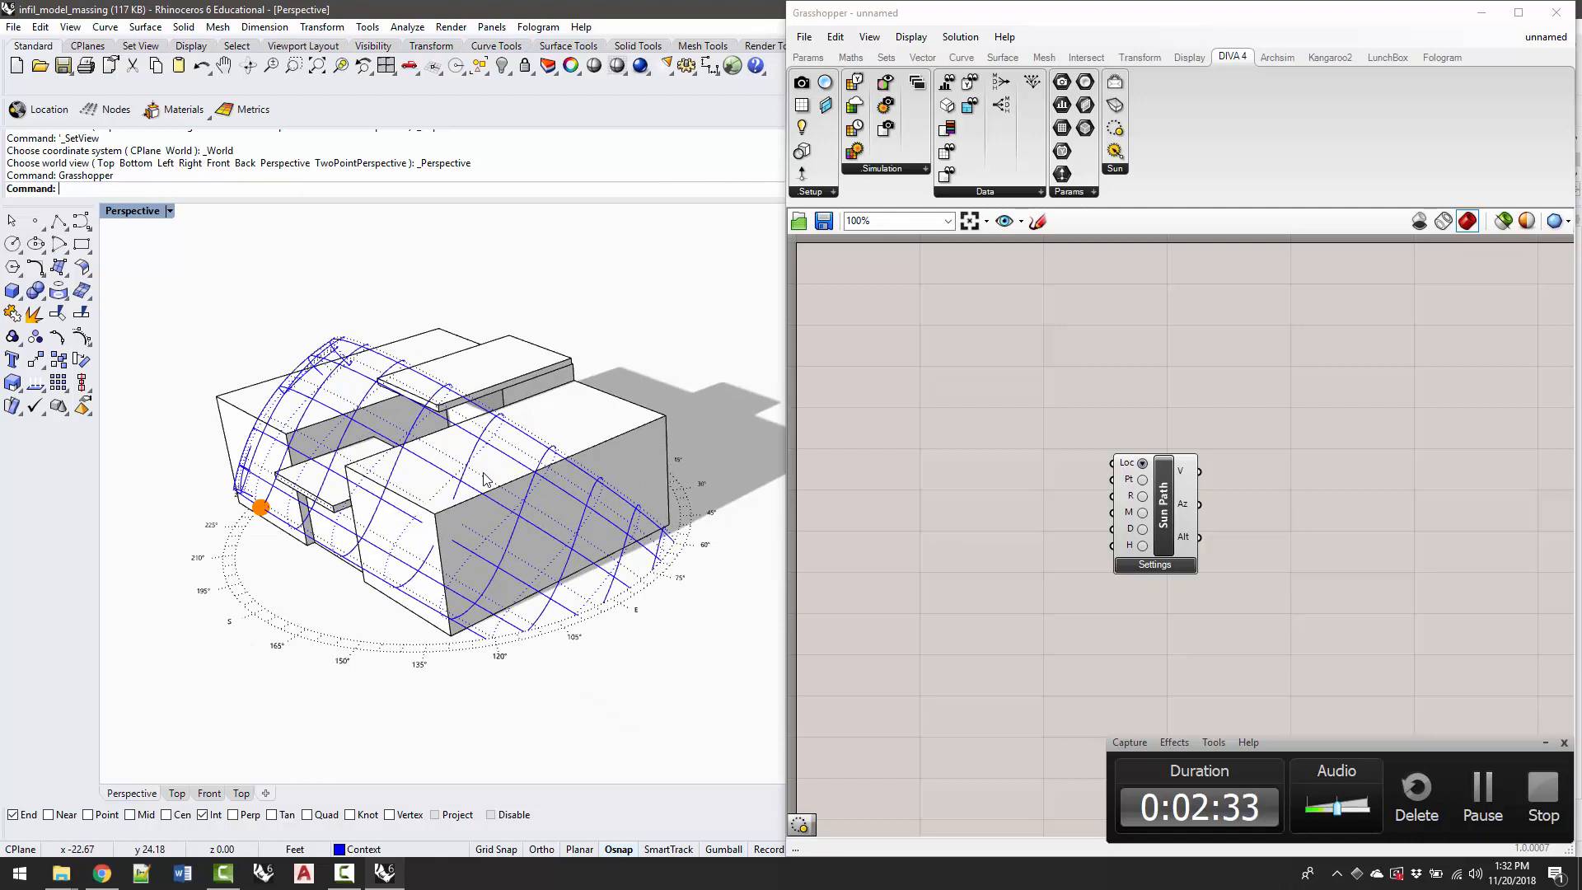
pyautogui.click(1372, 714)
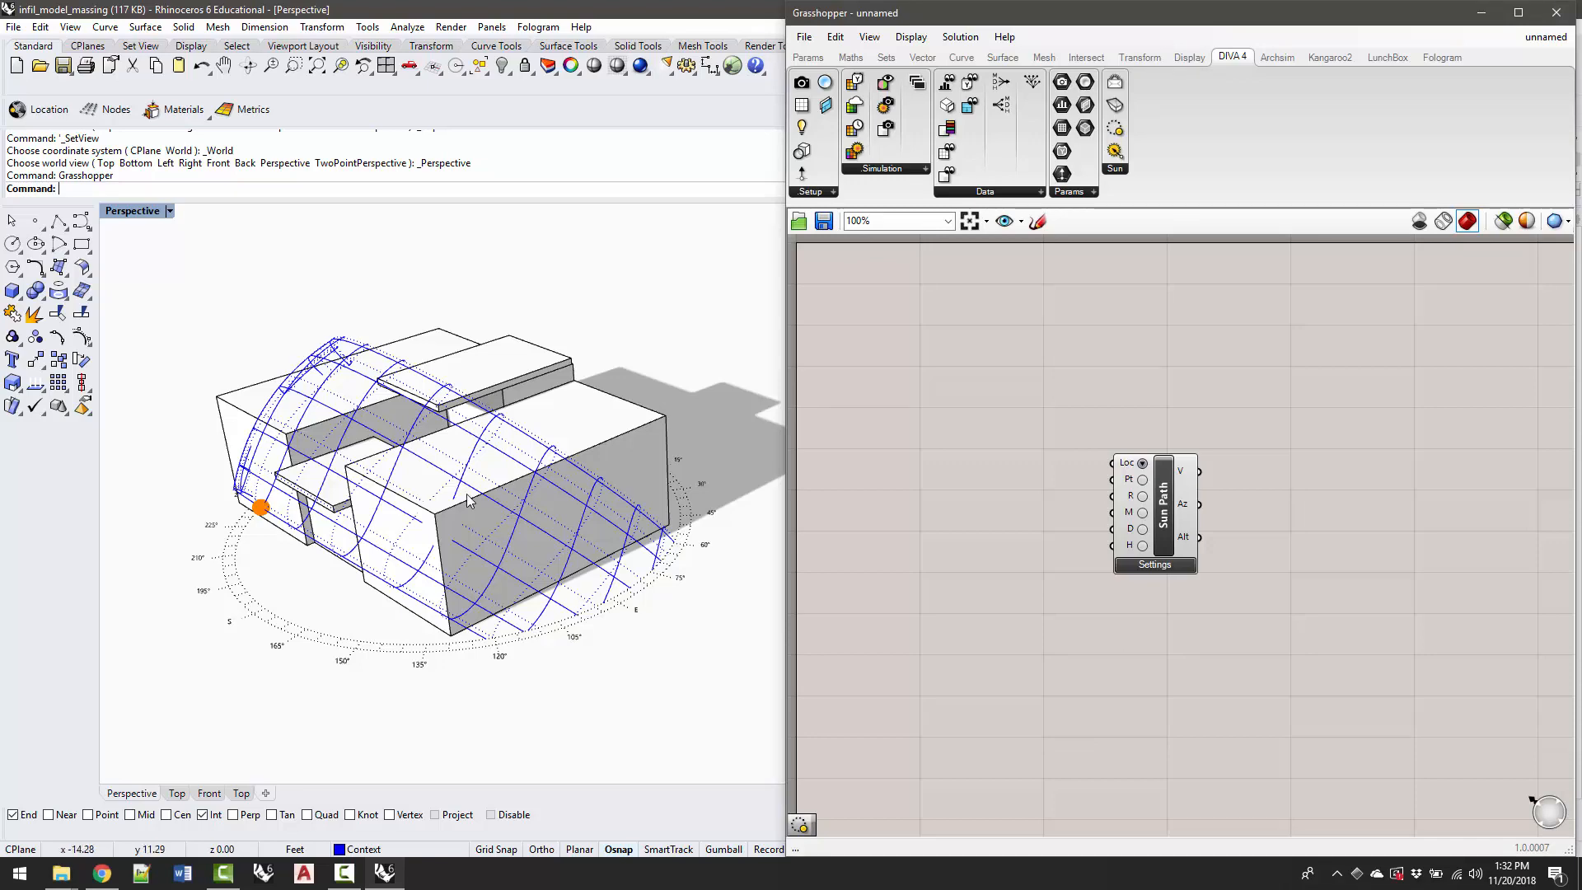
pyautogui.moveTo(641, 483); pyautogui.dragTo(509, 481, button='right')
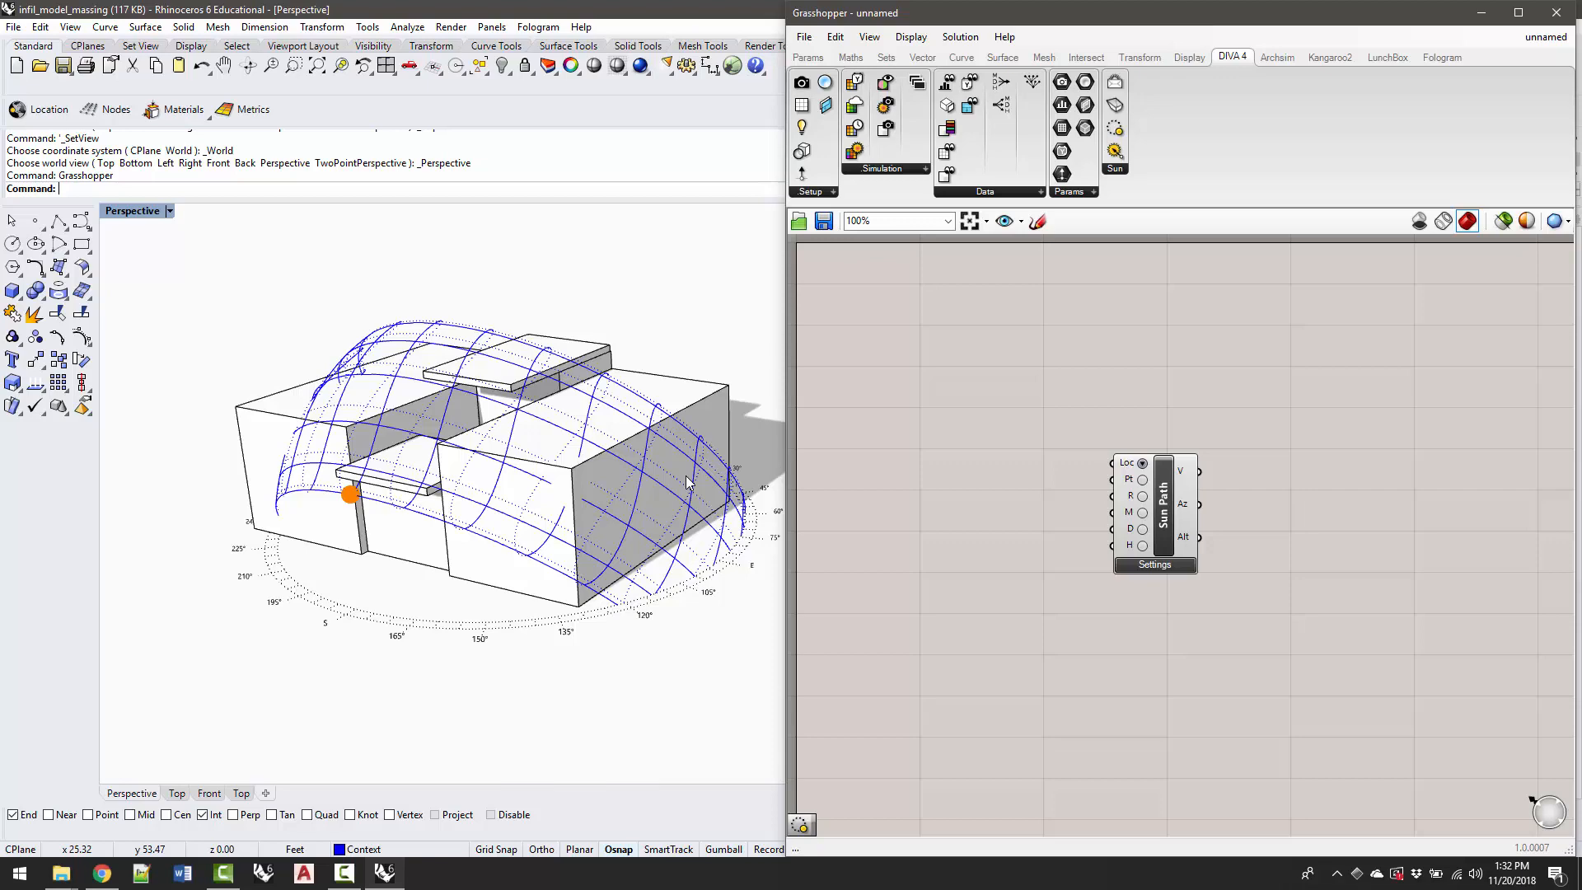
pyautogui.moveTo(404, 413); pyautogui.dragTo(351, 454, button='right')
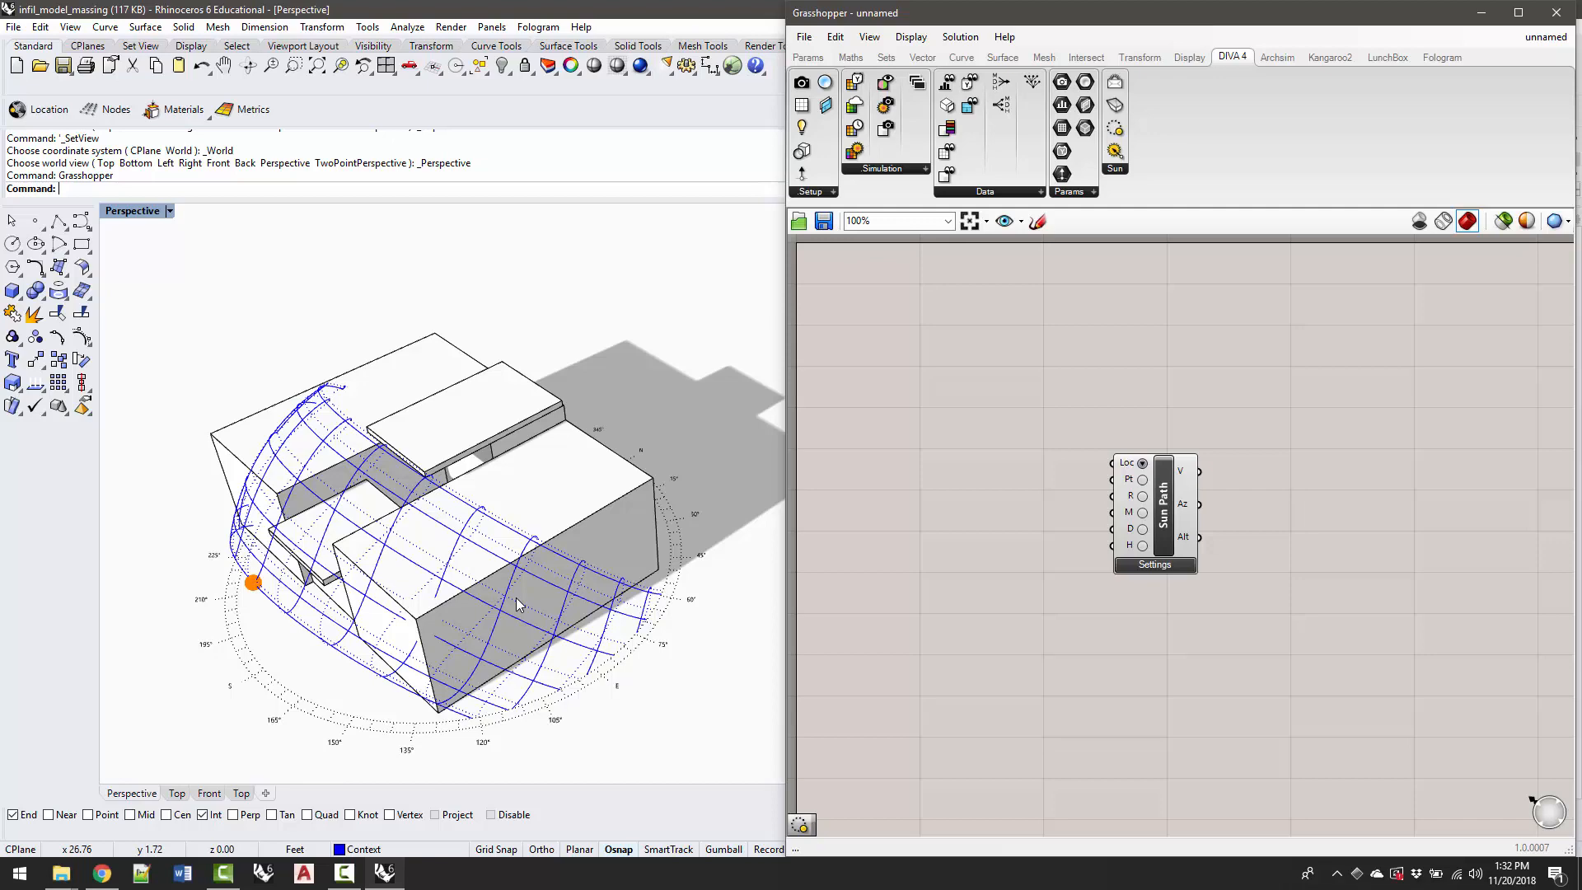
pyautogui.moveTo(376, 531); pyautogui.dragTo(449, 501, button='right')
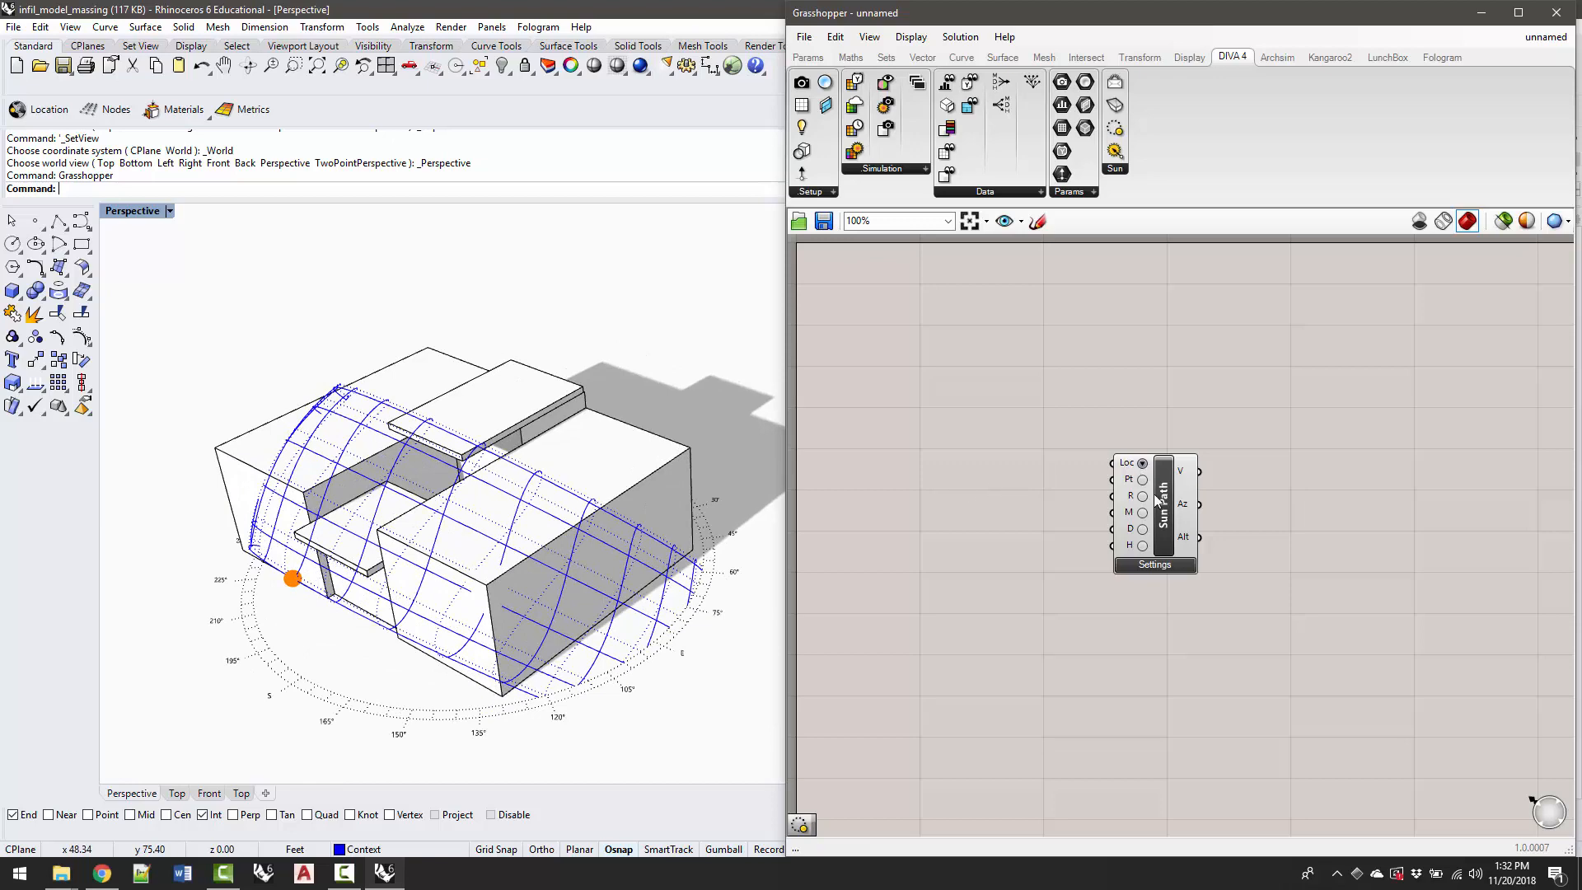
pyautogui.moveTo(1158, 499); pyautogui.dragTo(1163, 457)
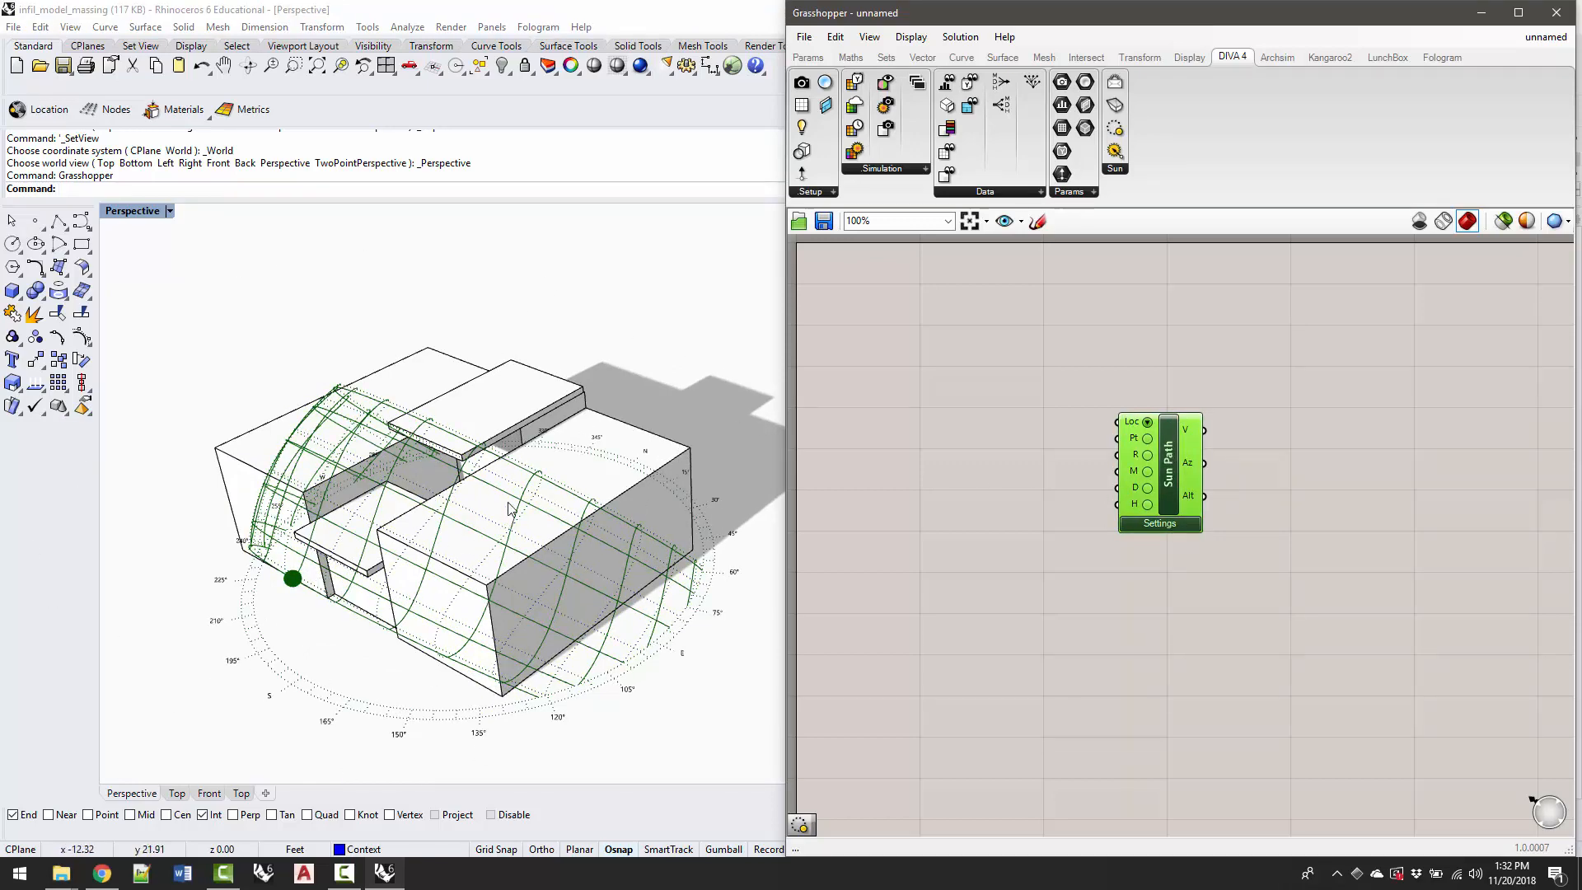
pyautogui.moveTo(509, 509); pyautogui.dragTo(540, 634, button='right')
pyautogui.click(954, 463)
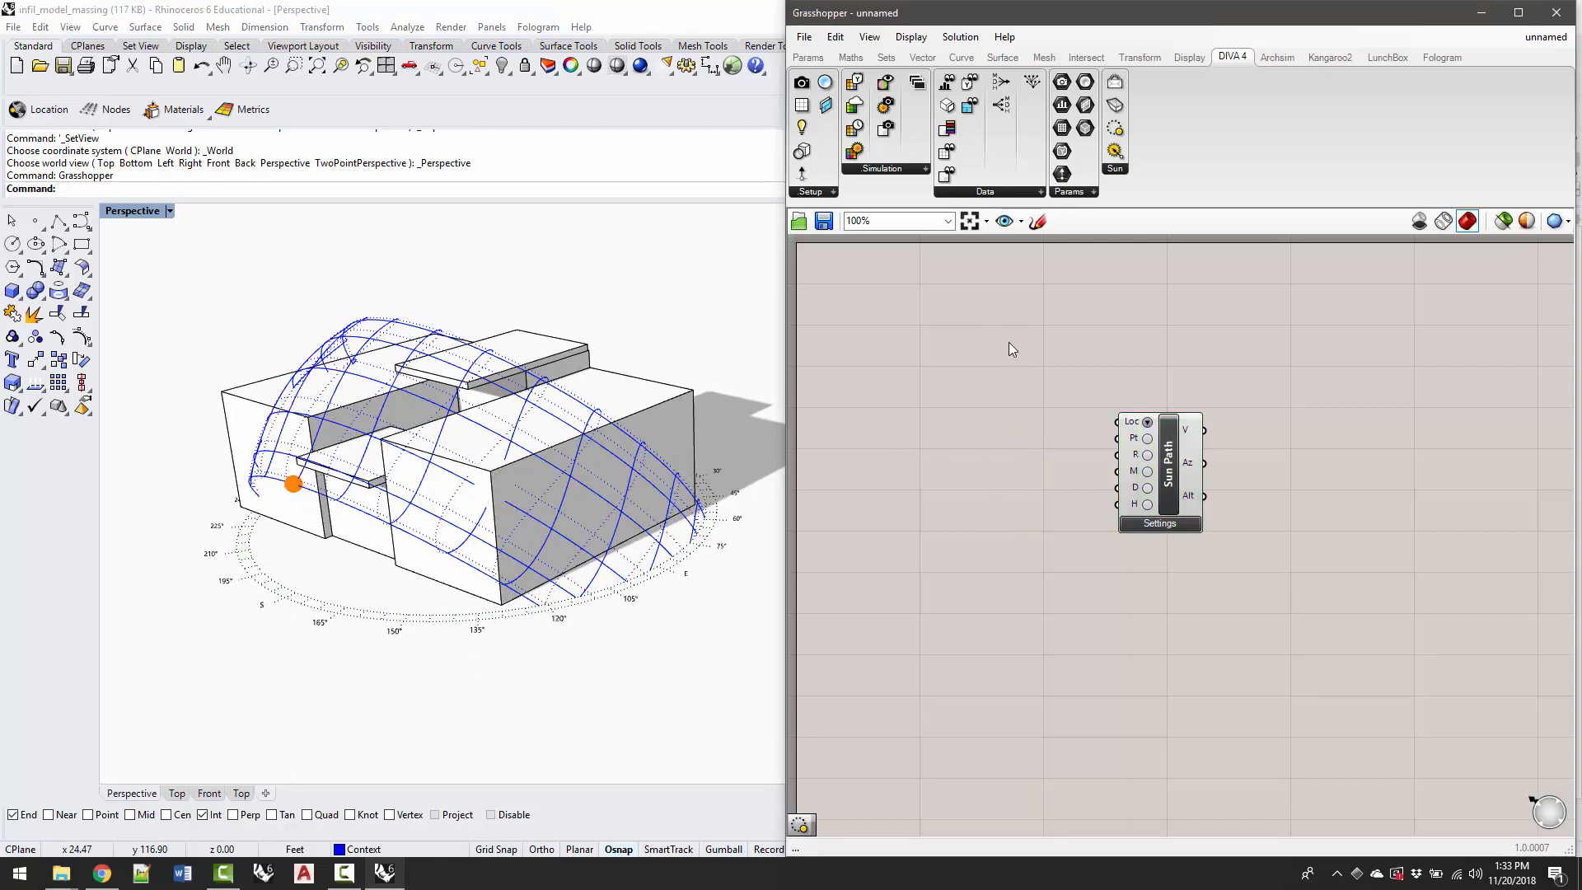
pyautogui.click(344, 872)
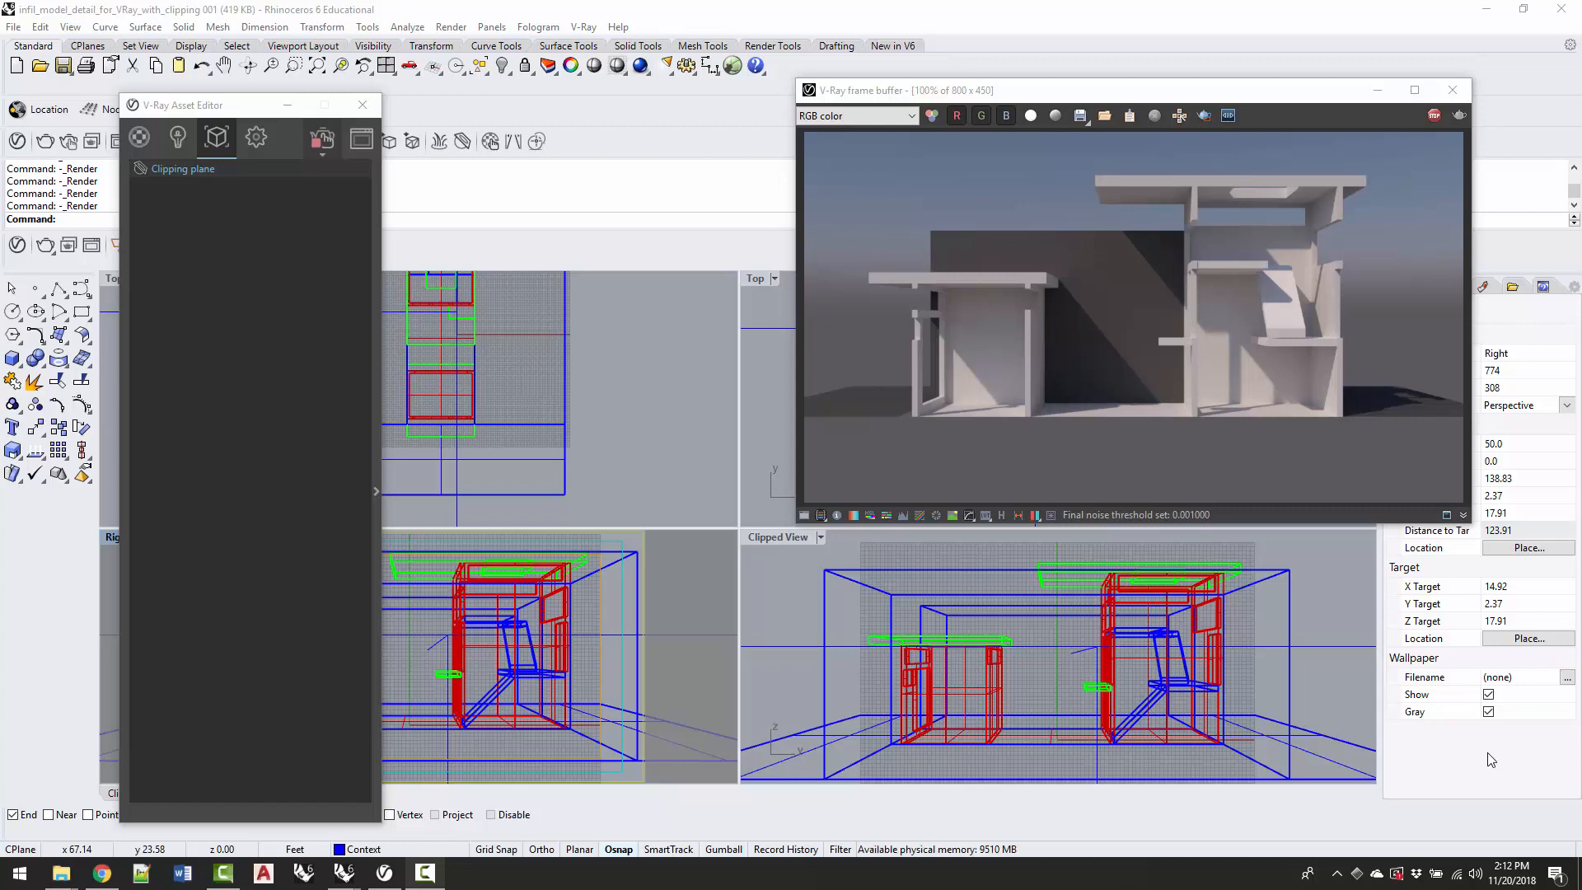
# Show the clipping plane's VRayClipper parameters in the V-Ray Asset Editor and check the camera exposure in the render settings
pyautogui.click(215, 102)
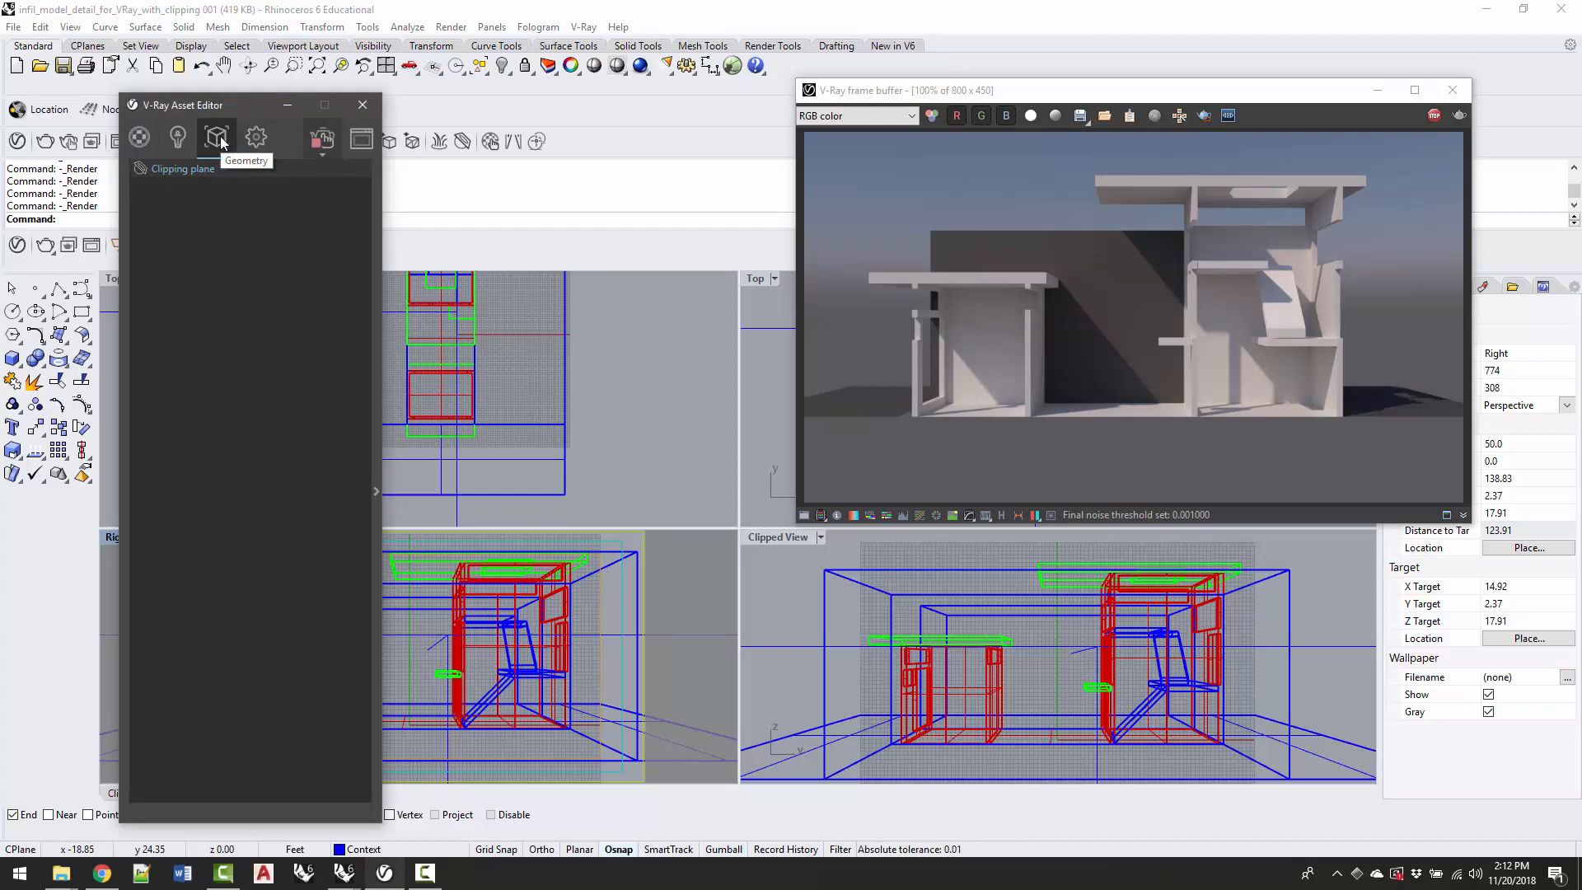
pyautogui.click(376, 492)
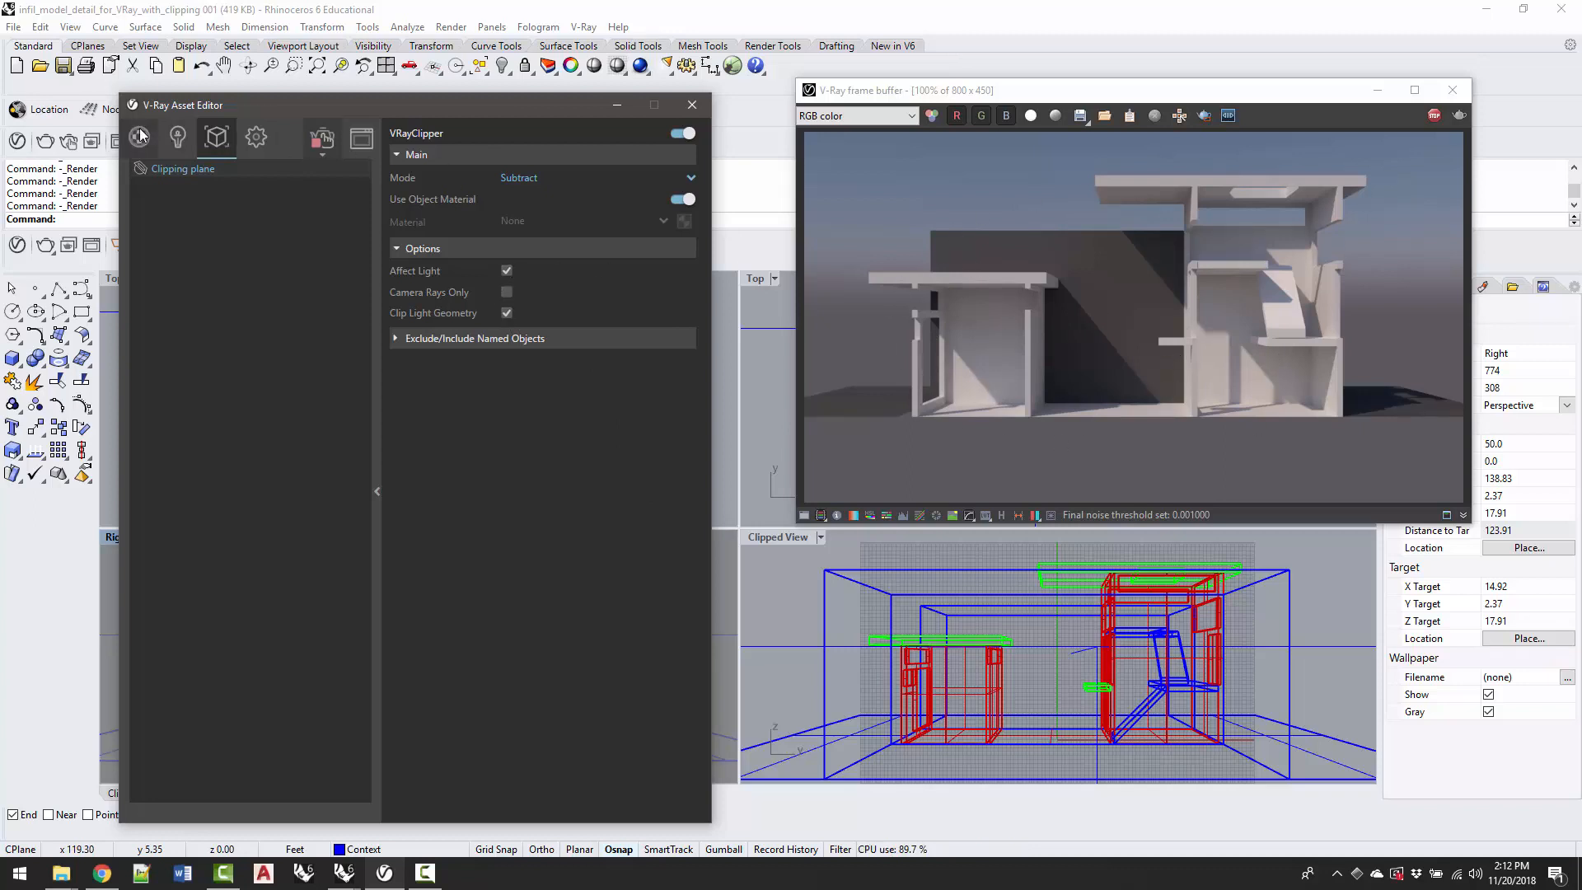
pyautogui.click(258, 138)
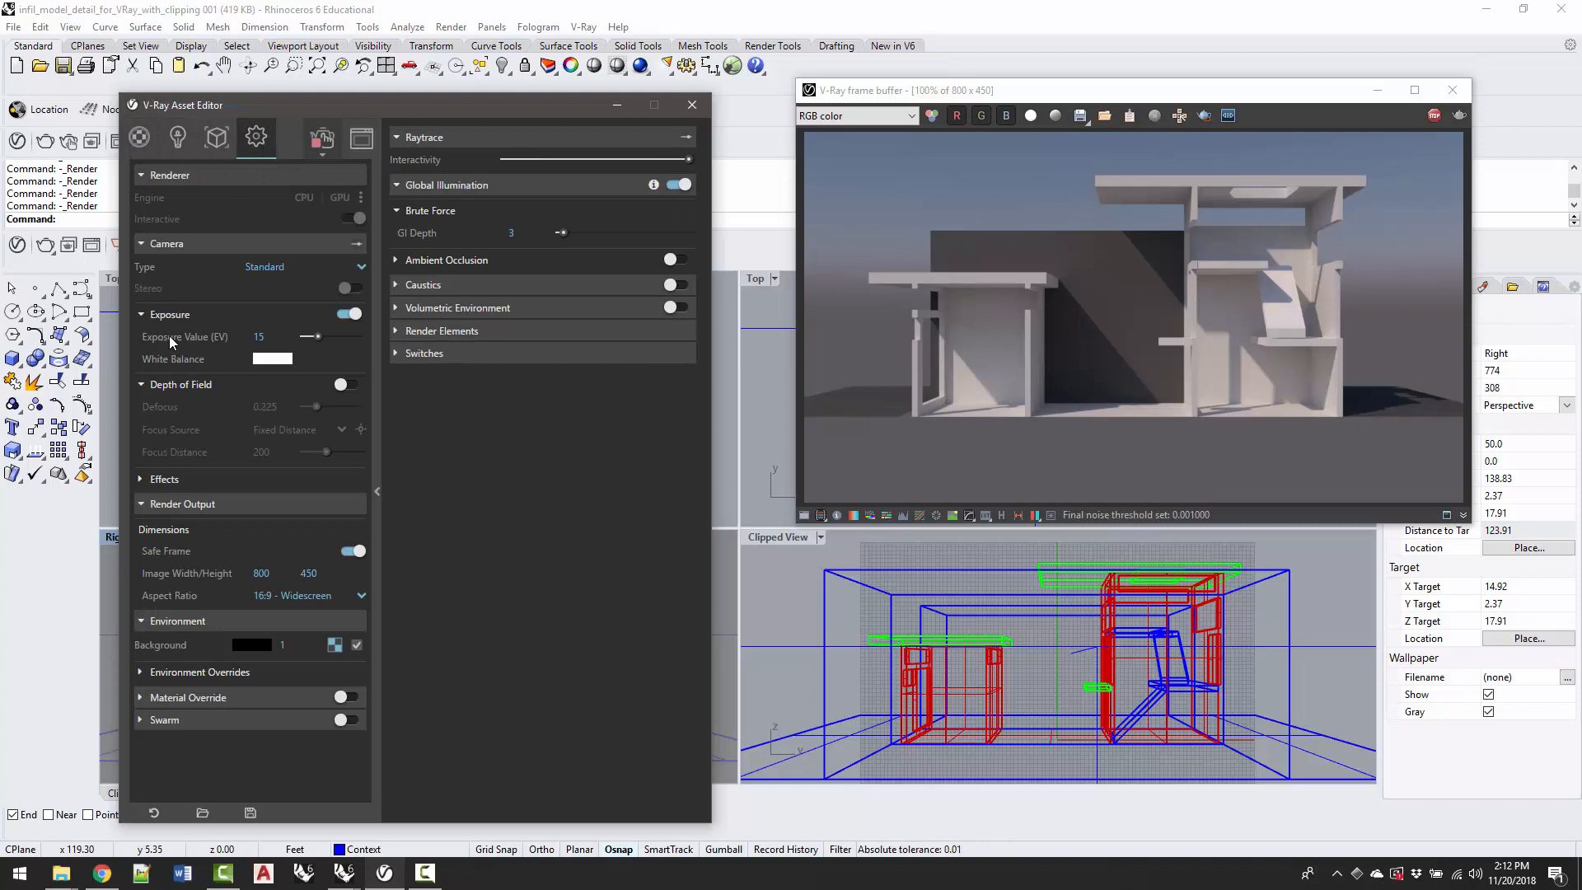
pyautogui.click(265, 341)
# Turn off Affect Light for the clipping plane, stop the running render, and render the section view again
pyautogui.click(217, 136)
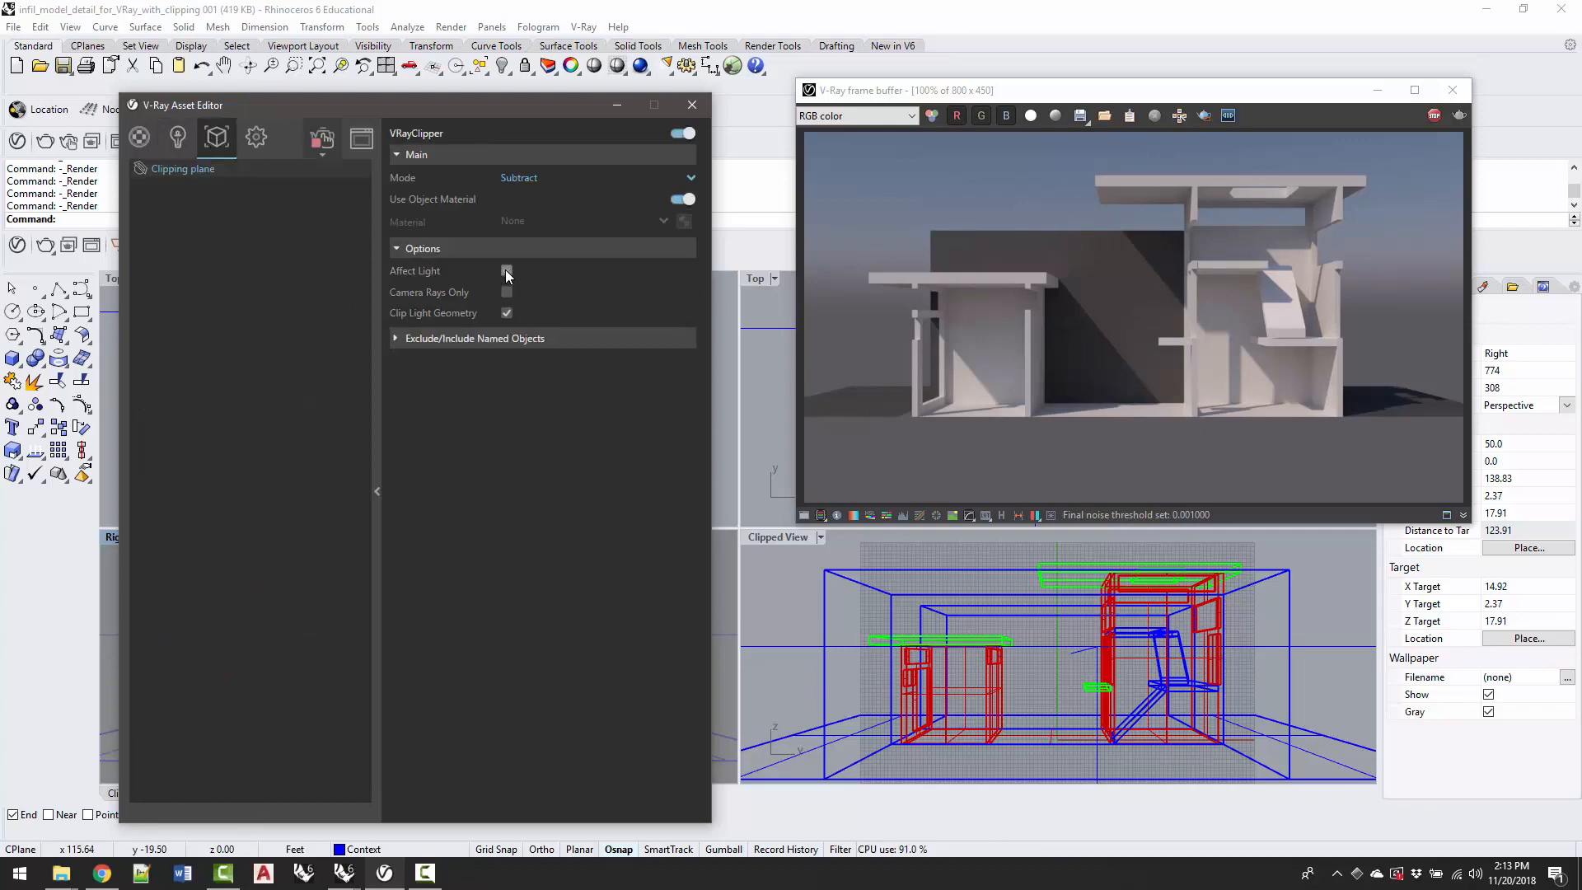
pyautogui.click(1434, 115)
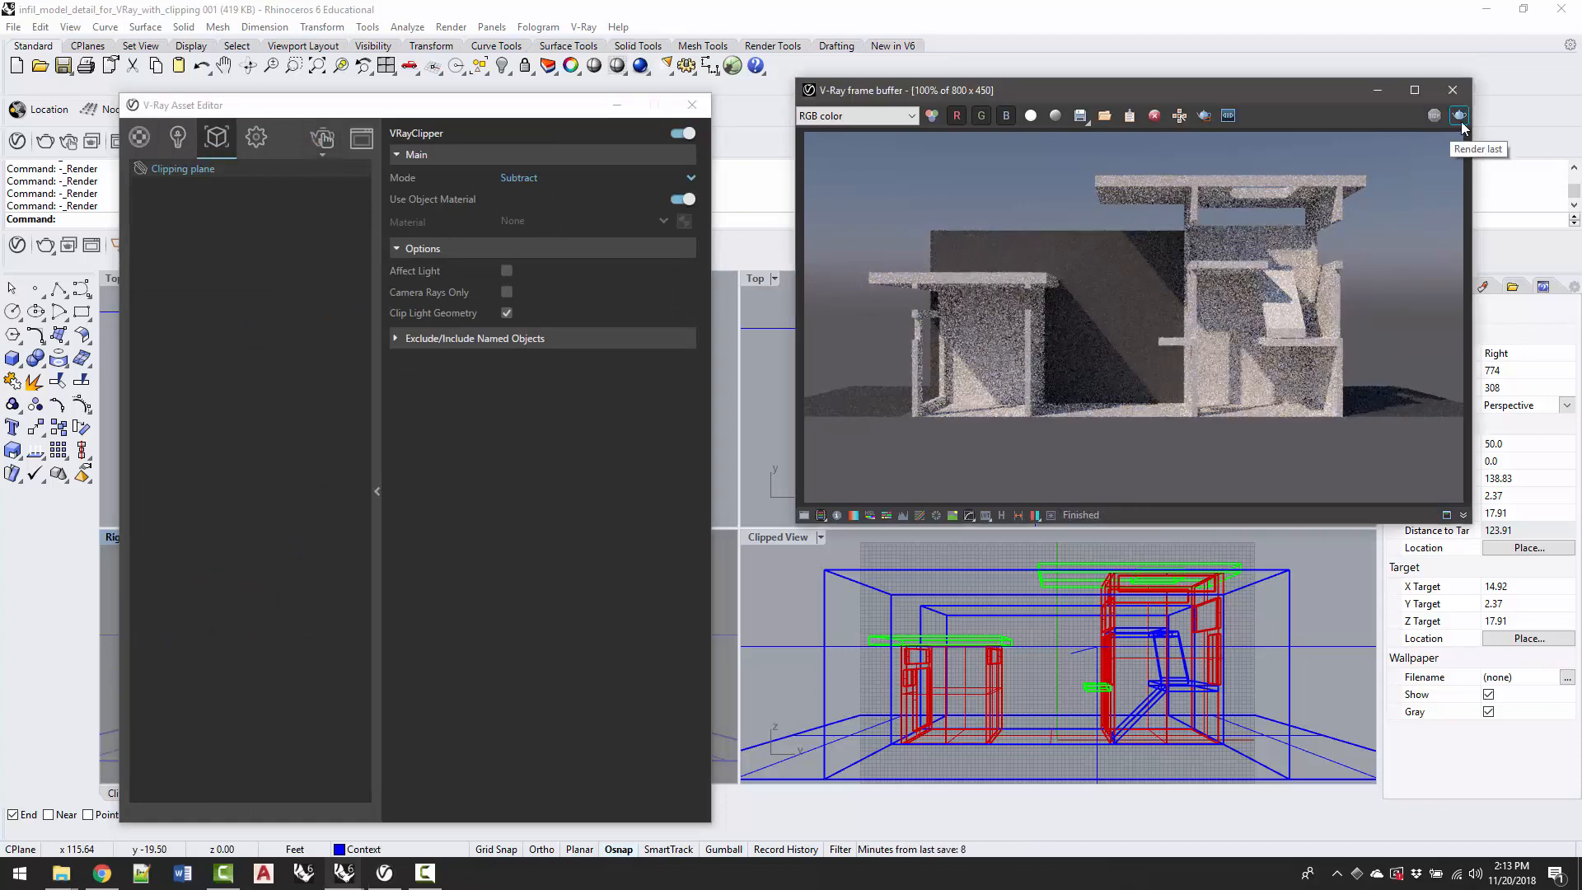
pyautogui.click(1460, 119)
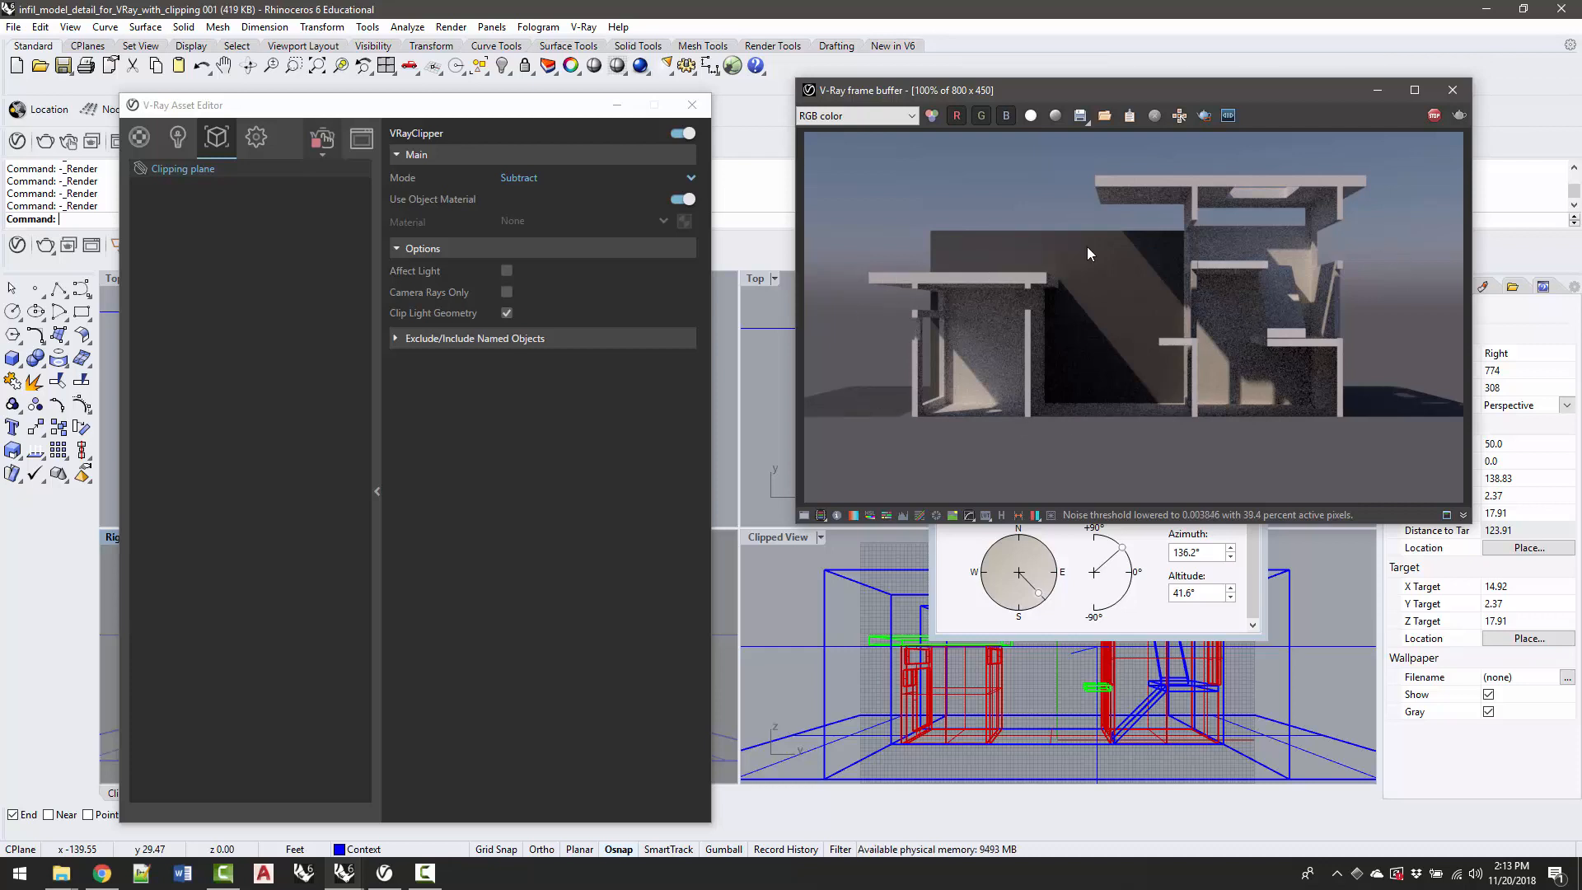
# Turn Affect Light back on for the clipping plane, restart the render for comparison, and stop it
pyautogui.click(507, 271)
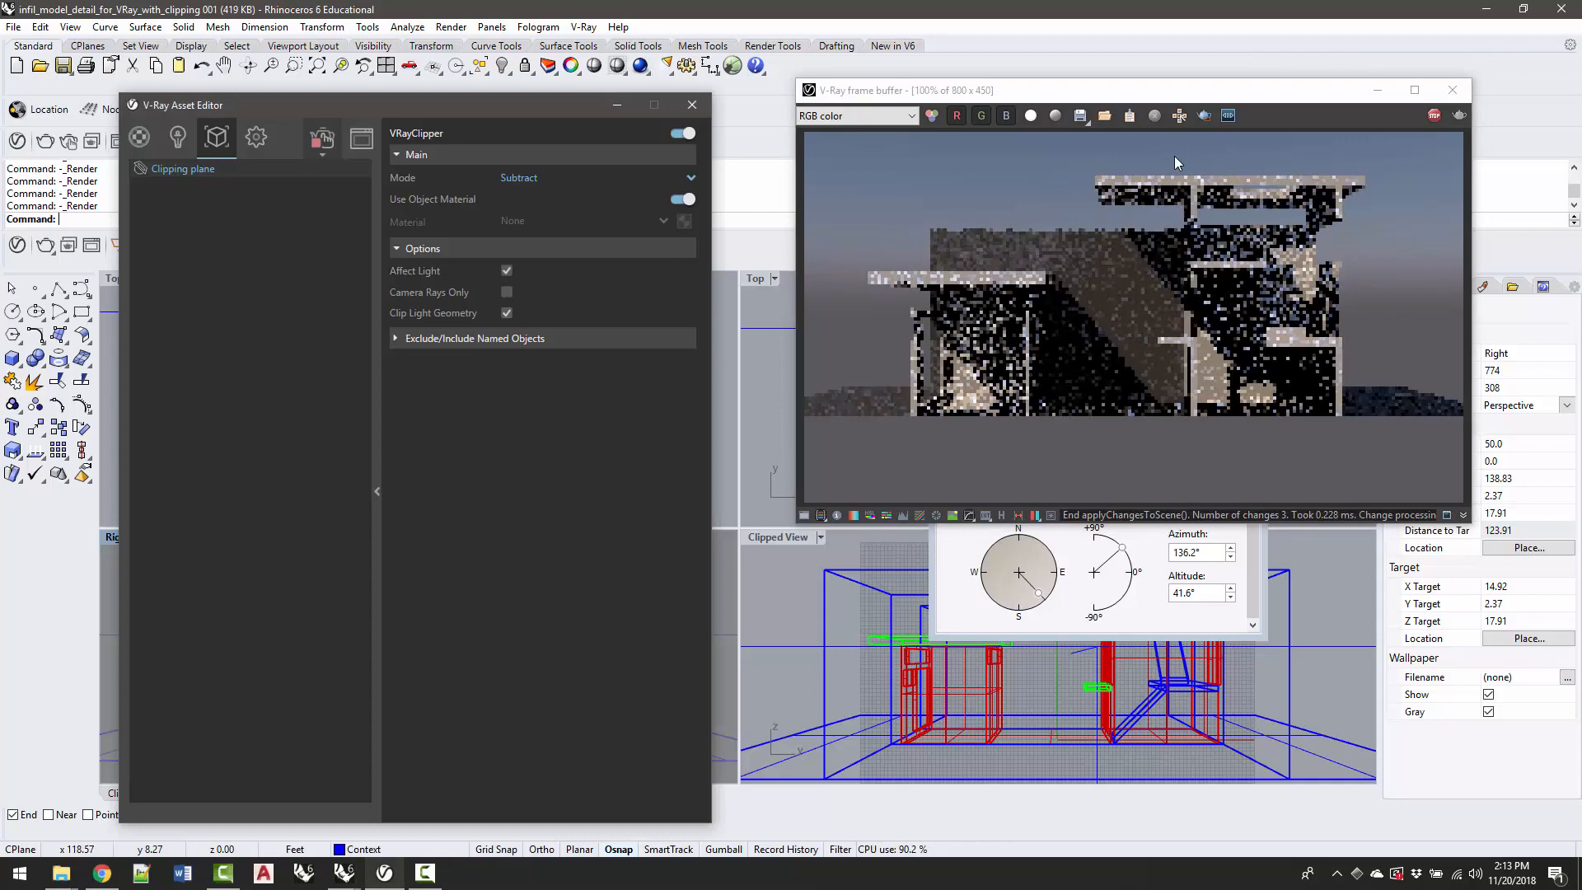
pyautogui.click(1434, 114)
pyautogui.click(1462, 116)
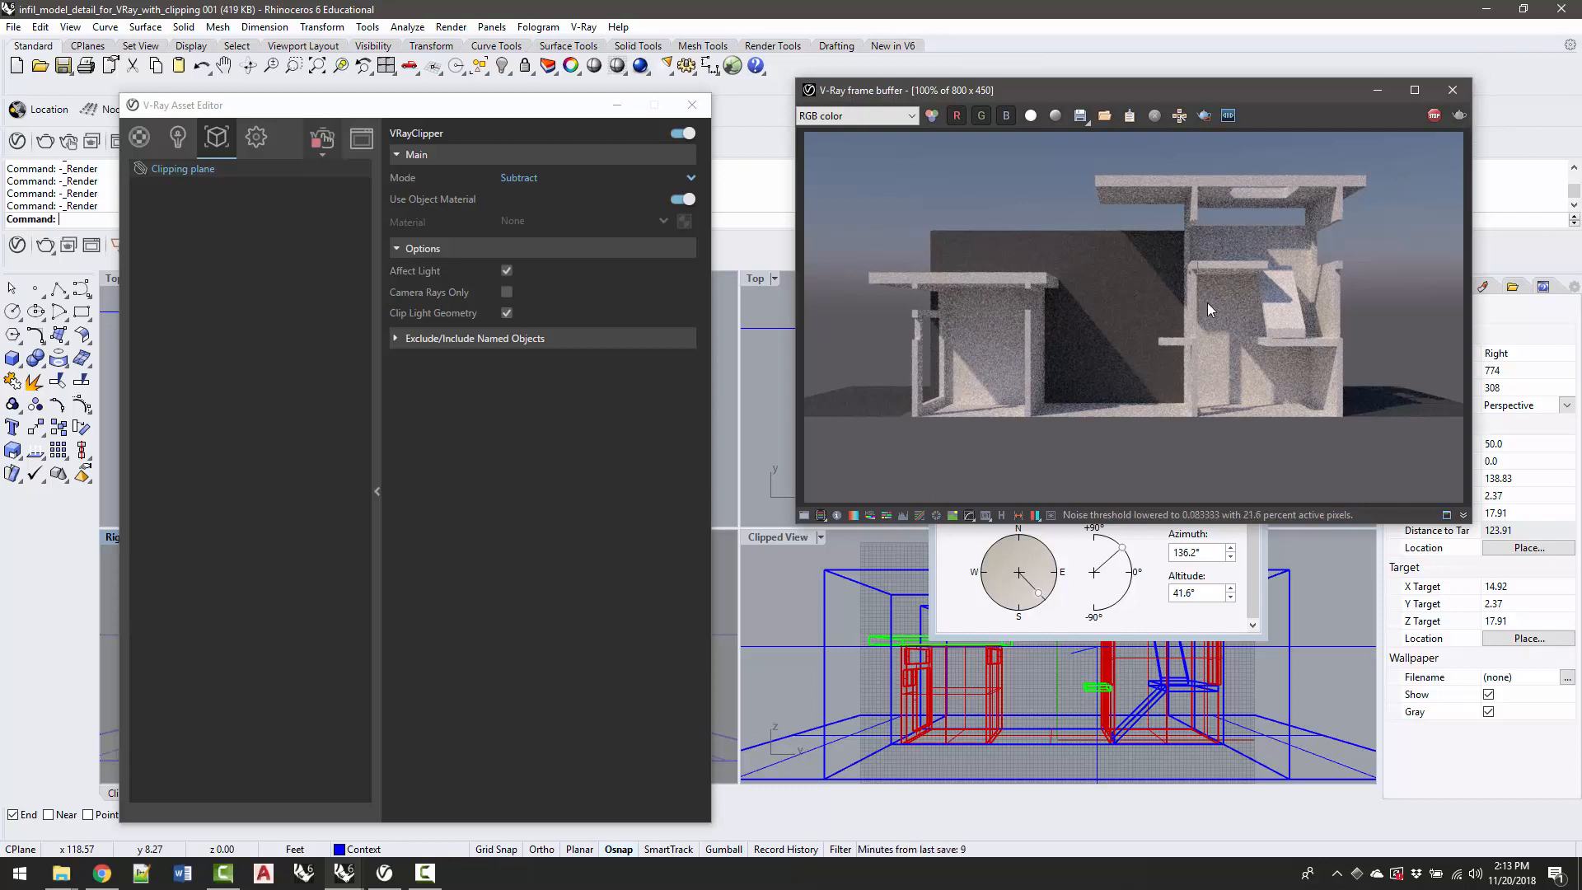
pyautogui.click(1435, 116)
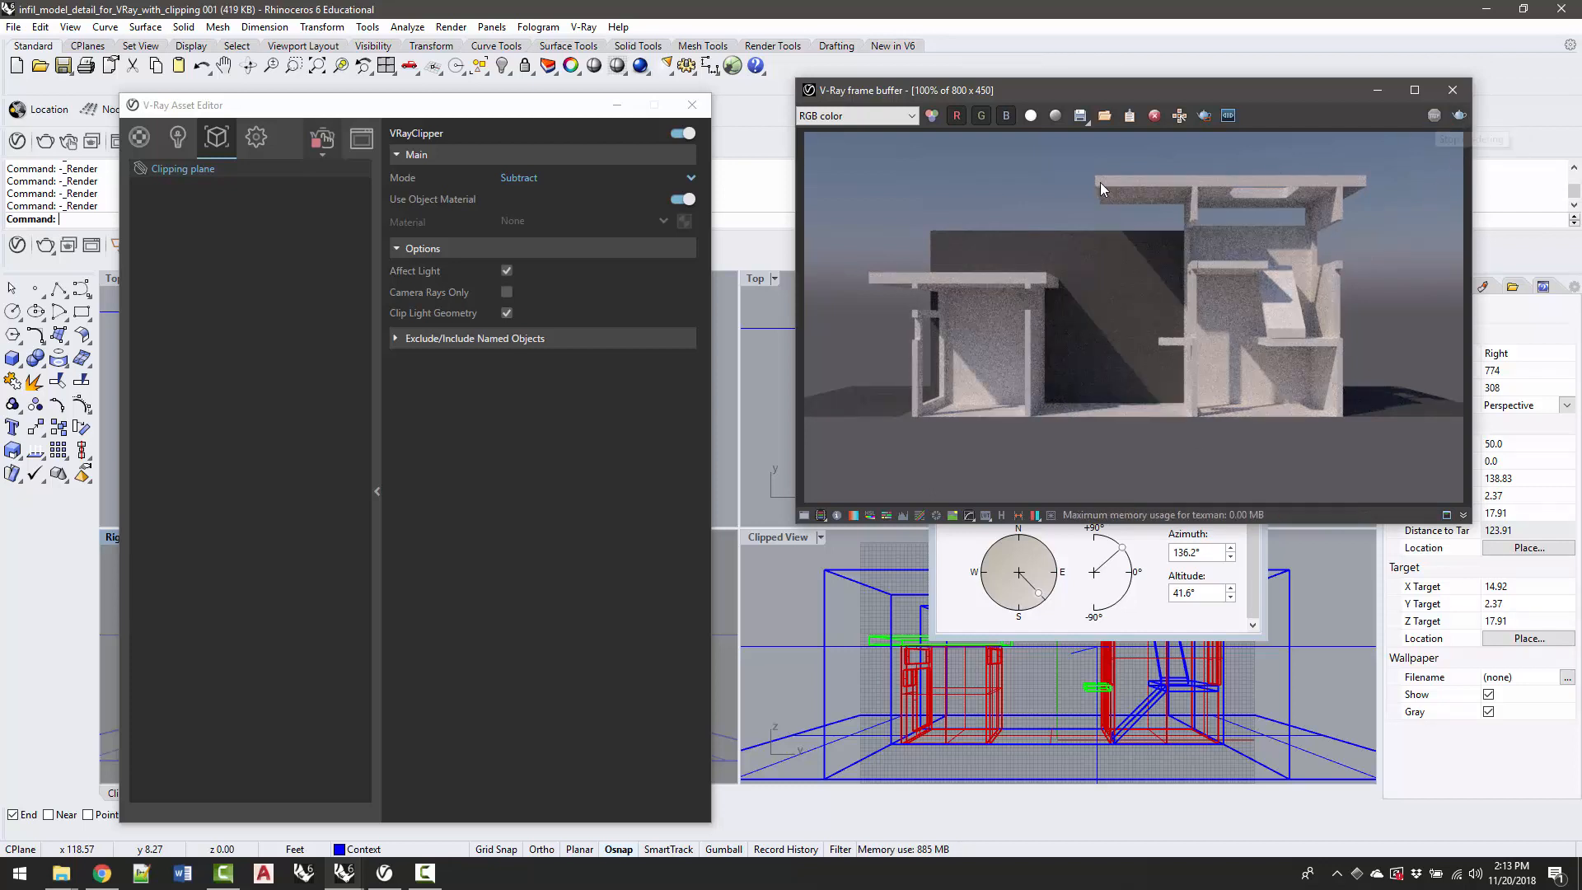
# Disable the clipping plane's Affect Light option again and re-render the section view
pyautogui.click(508, 271)
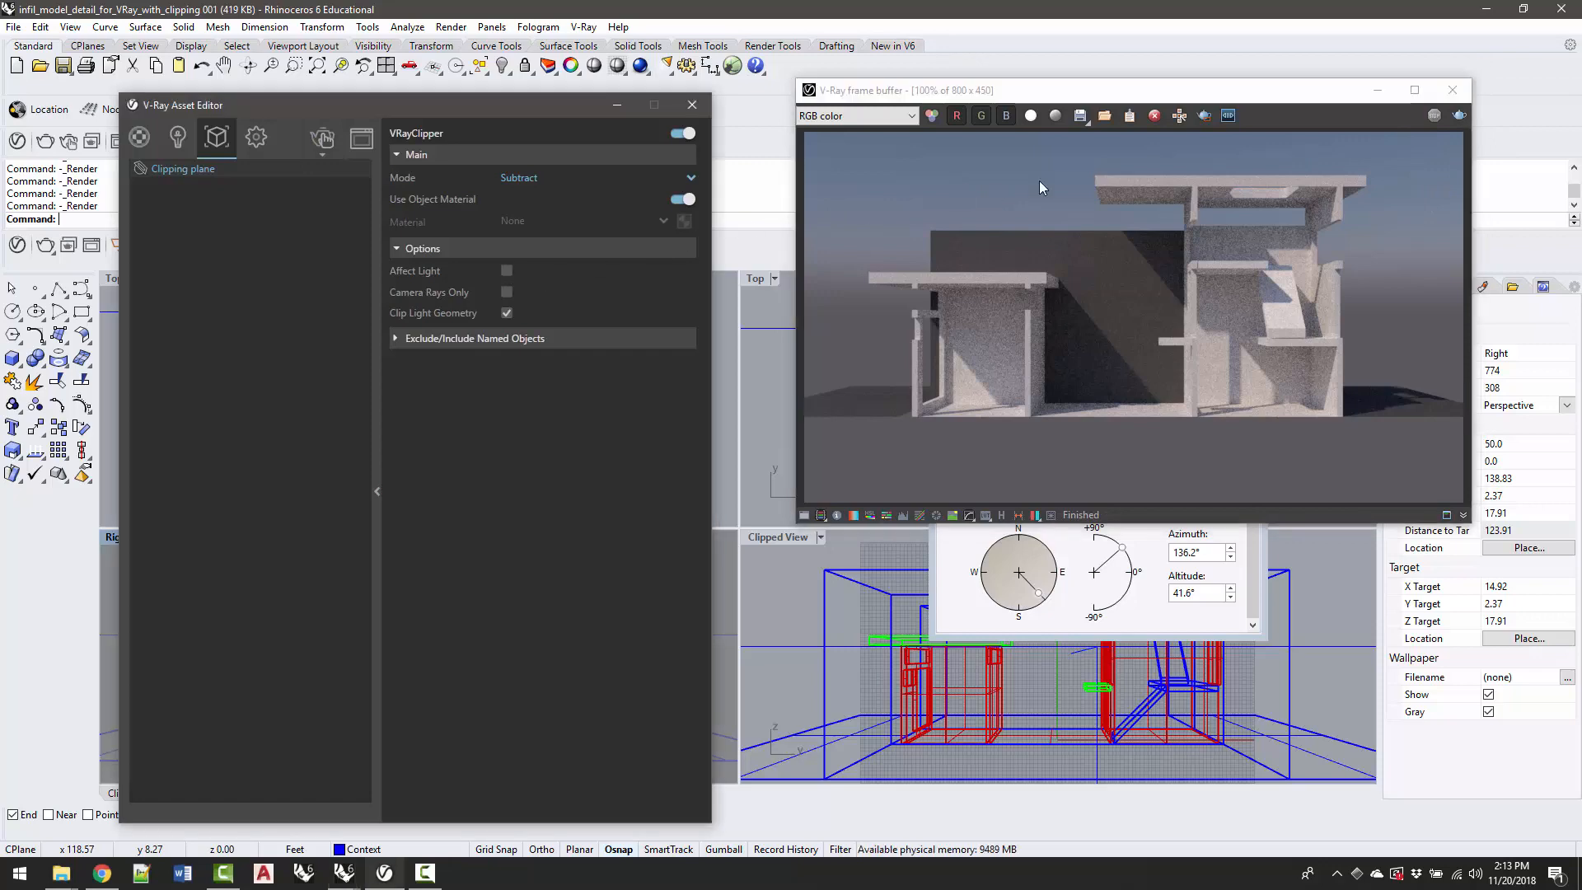
pyautogui.click(1451, 121)
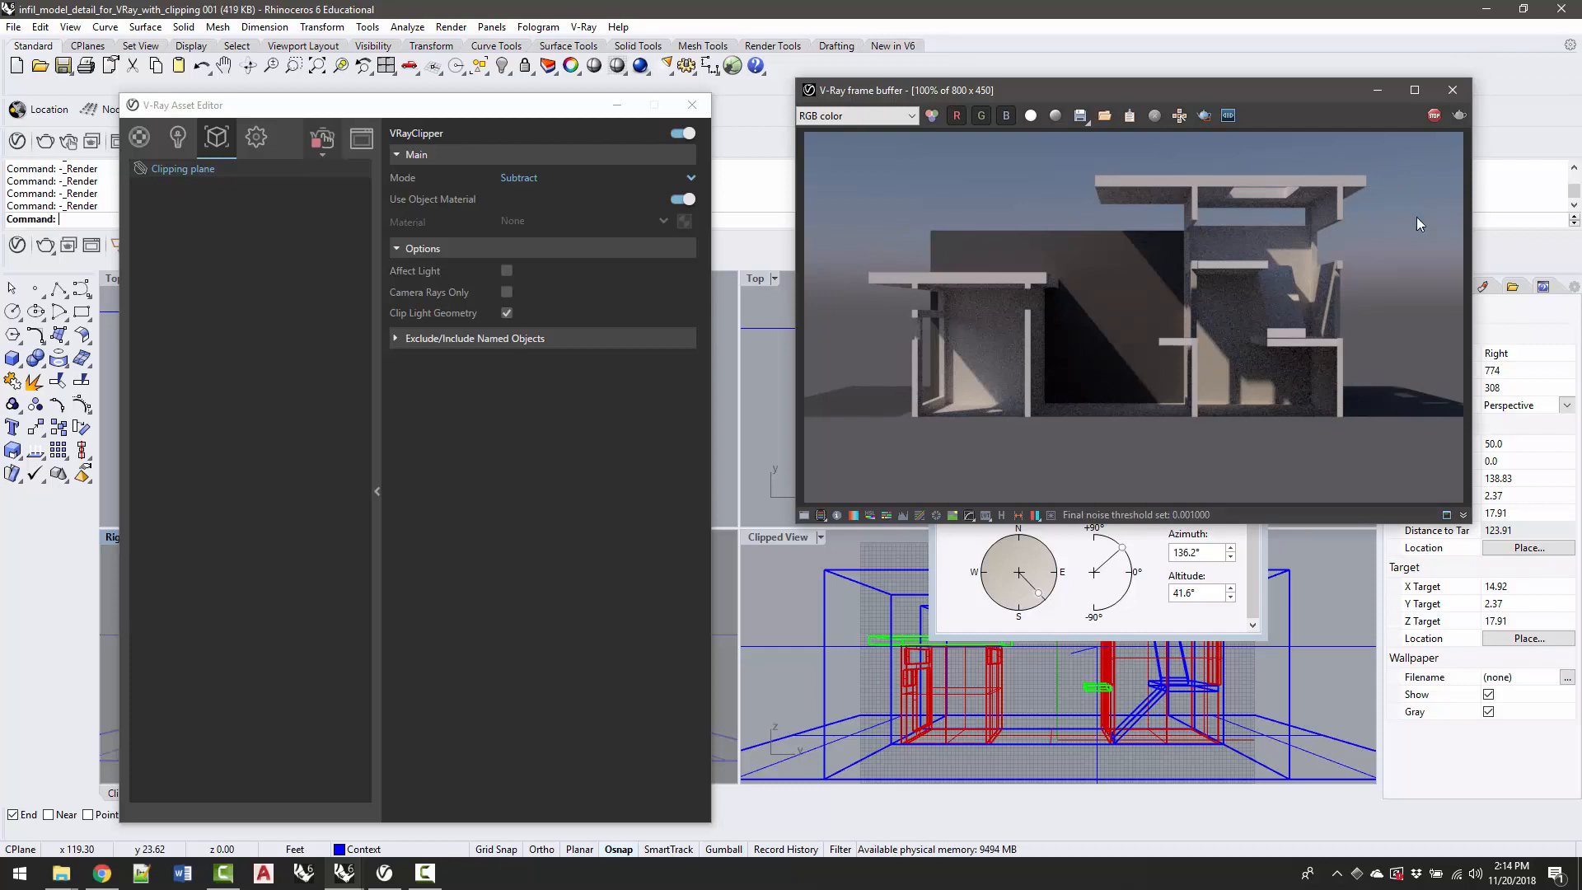
# Move the Asset Editor clear of the V-Ray tools and locate the Convert to Clipper command among the V-Ray objects
pyautogui.click(506, 108)
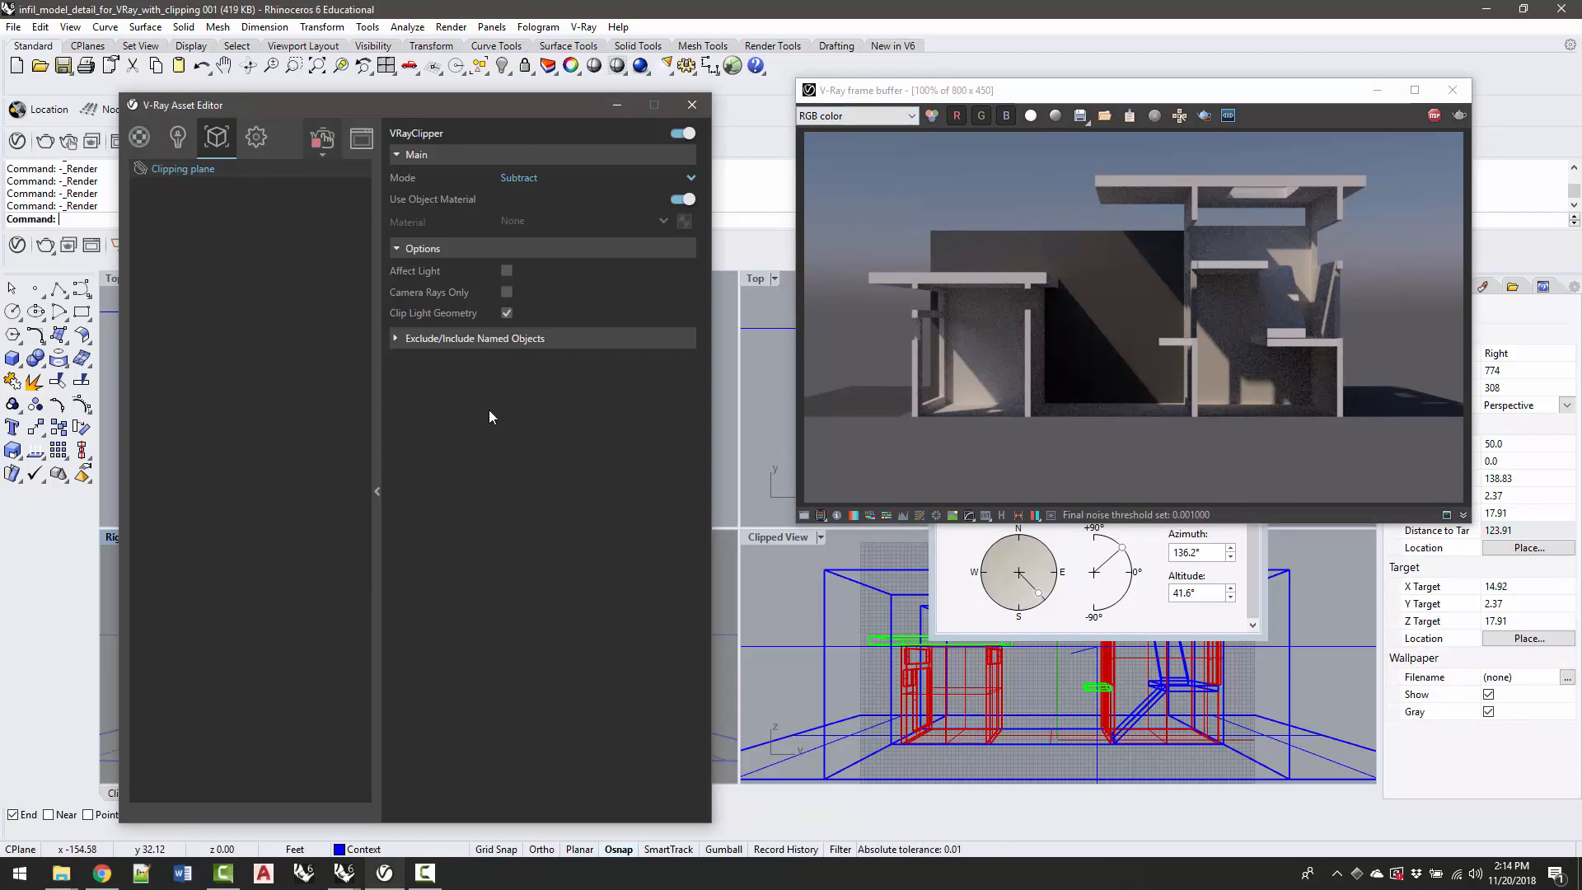
pyautogui.moveTo(516, 107); pyautogui.dragTo(436, 346)
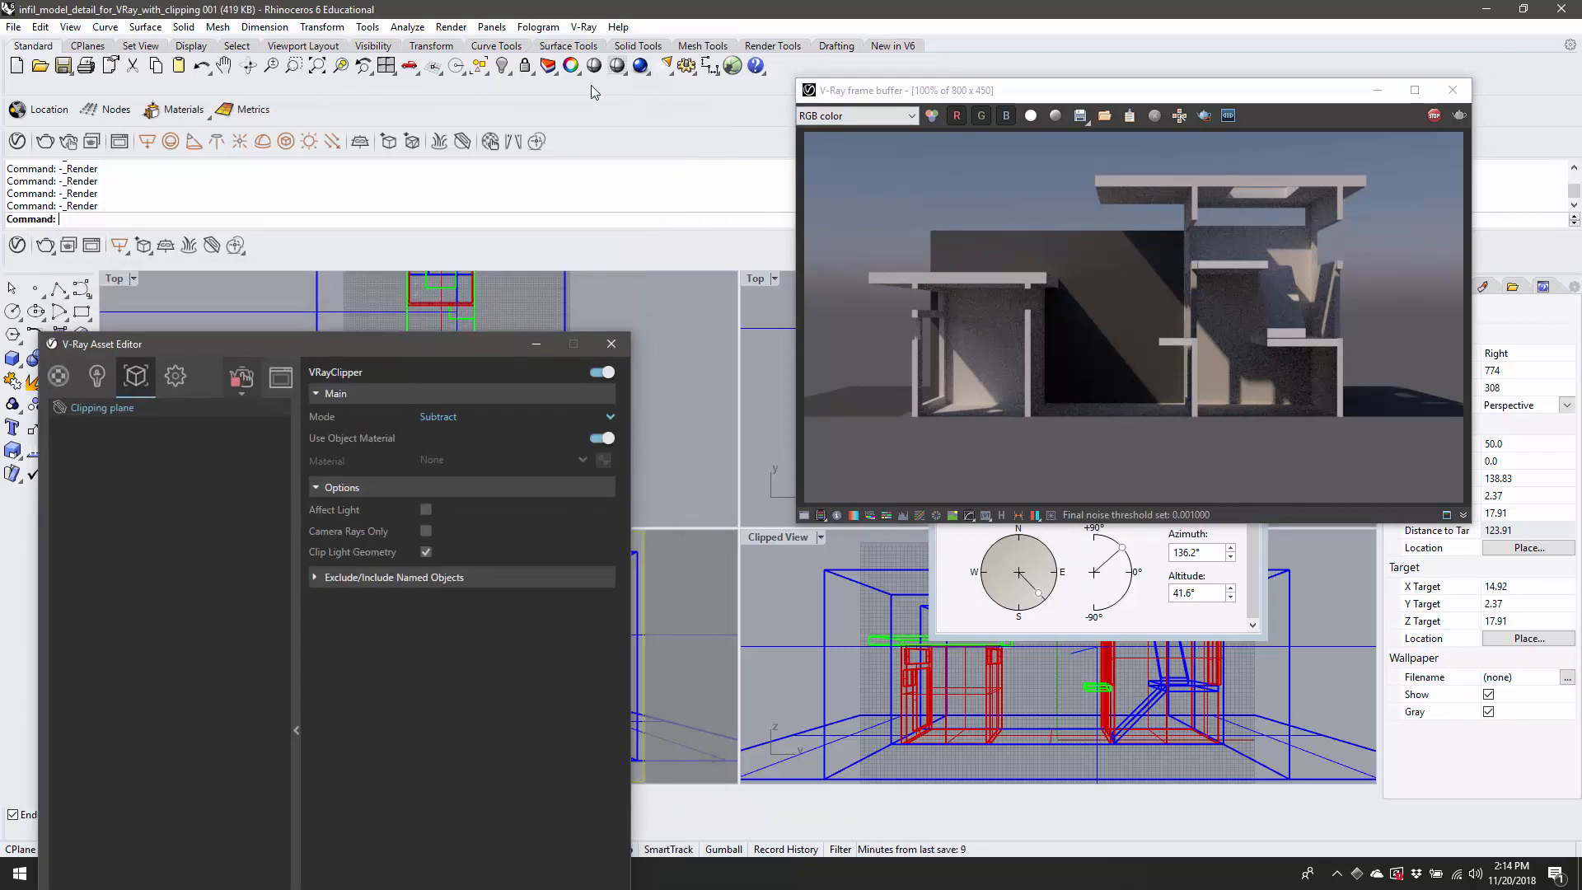
pyautogui.click(583, 26)
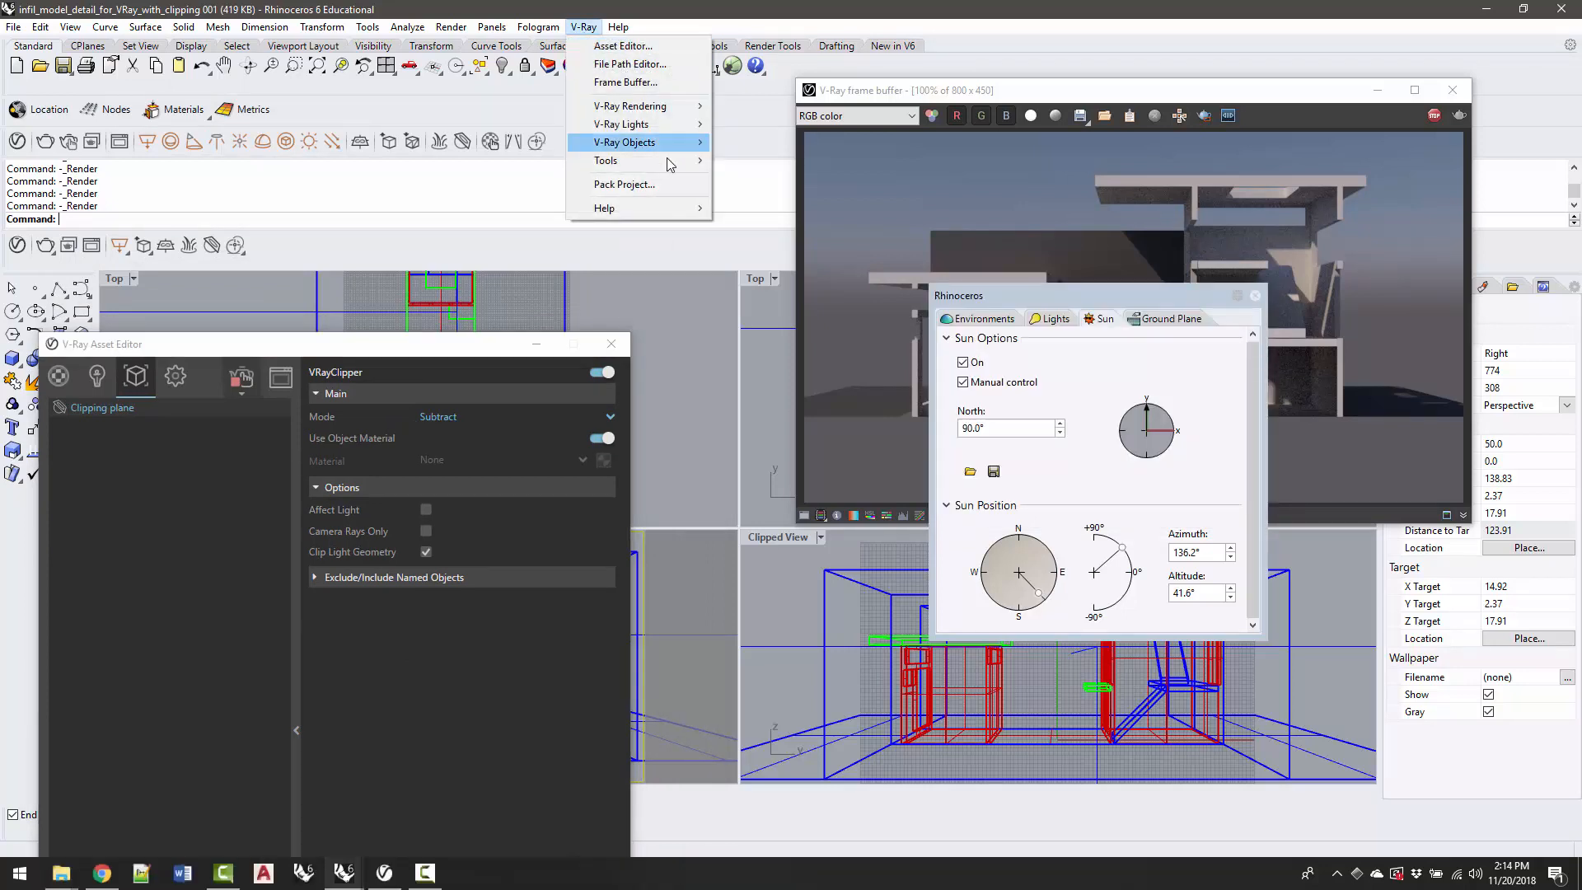
pyautogui.moveTo(659, 142)
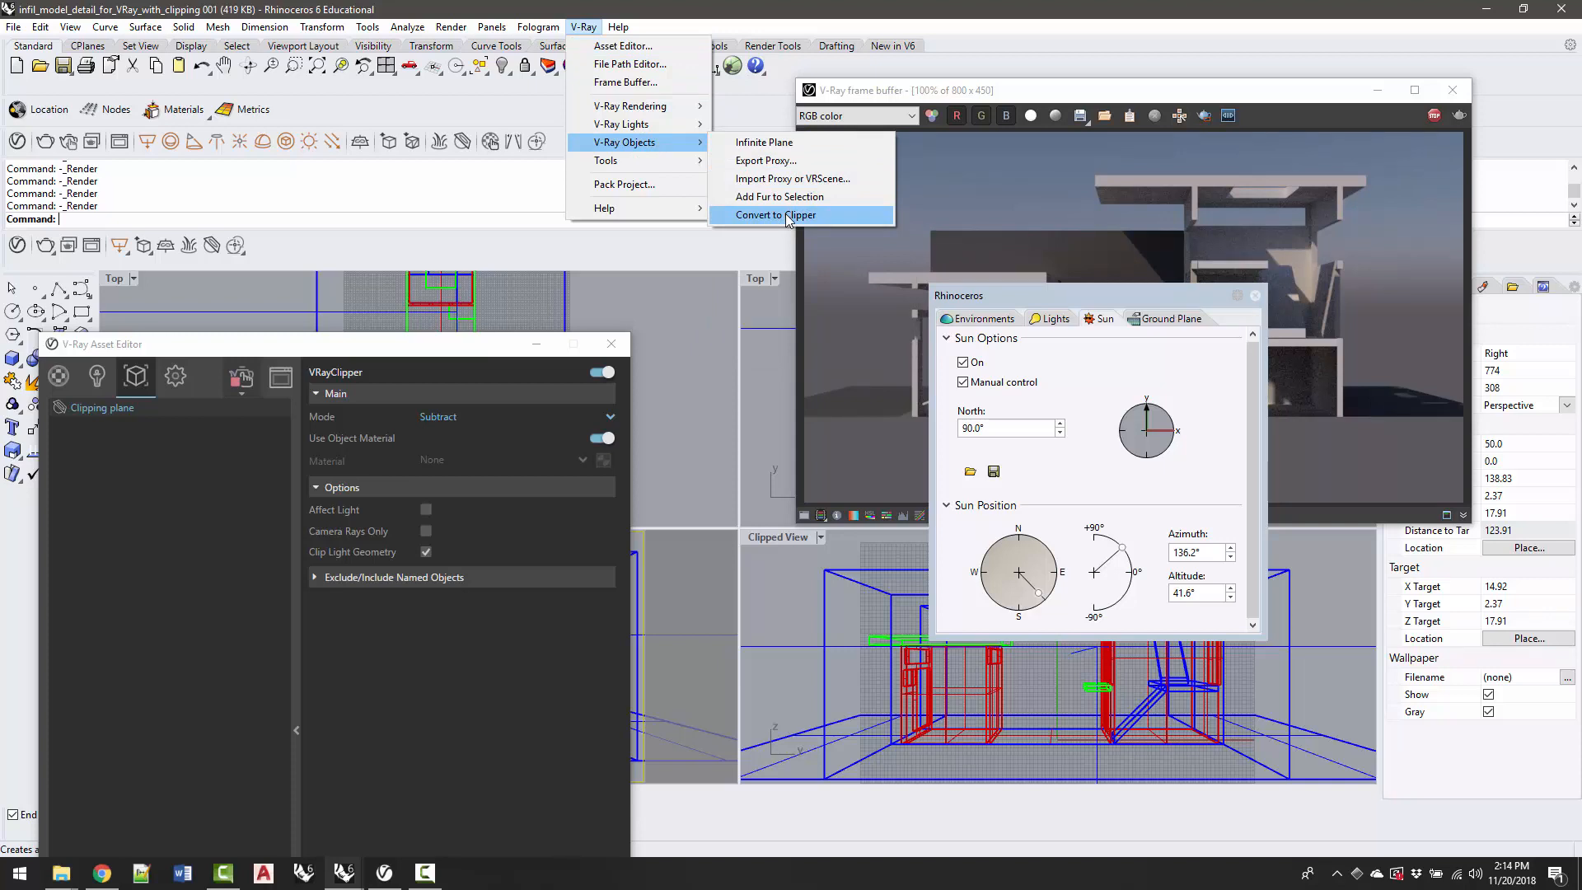
pyautogui.click(320, 247)
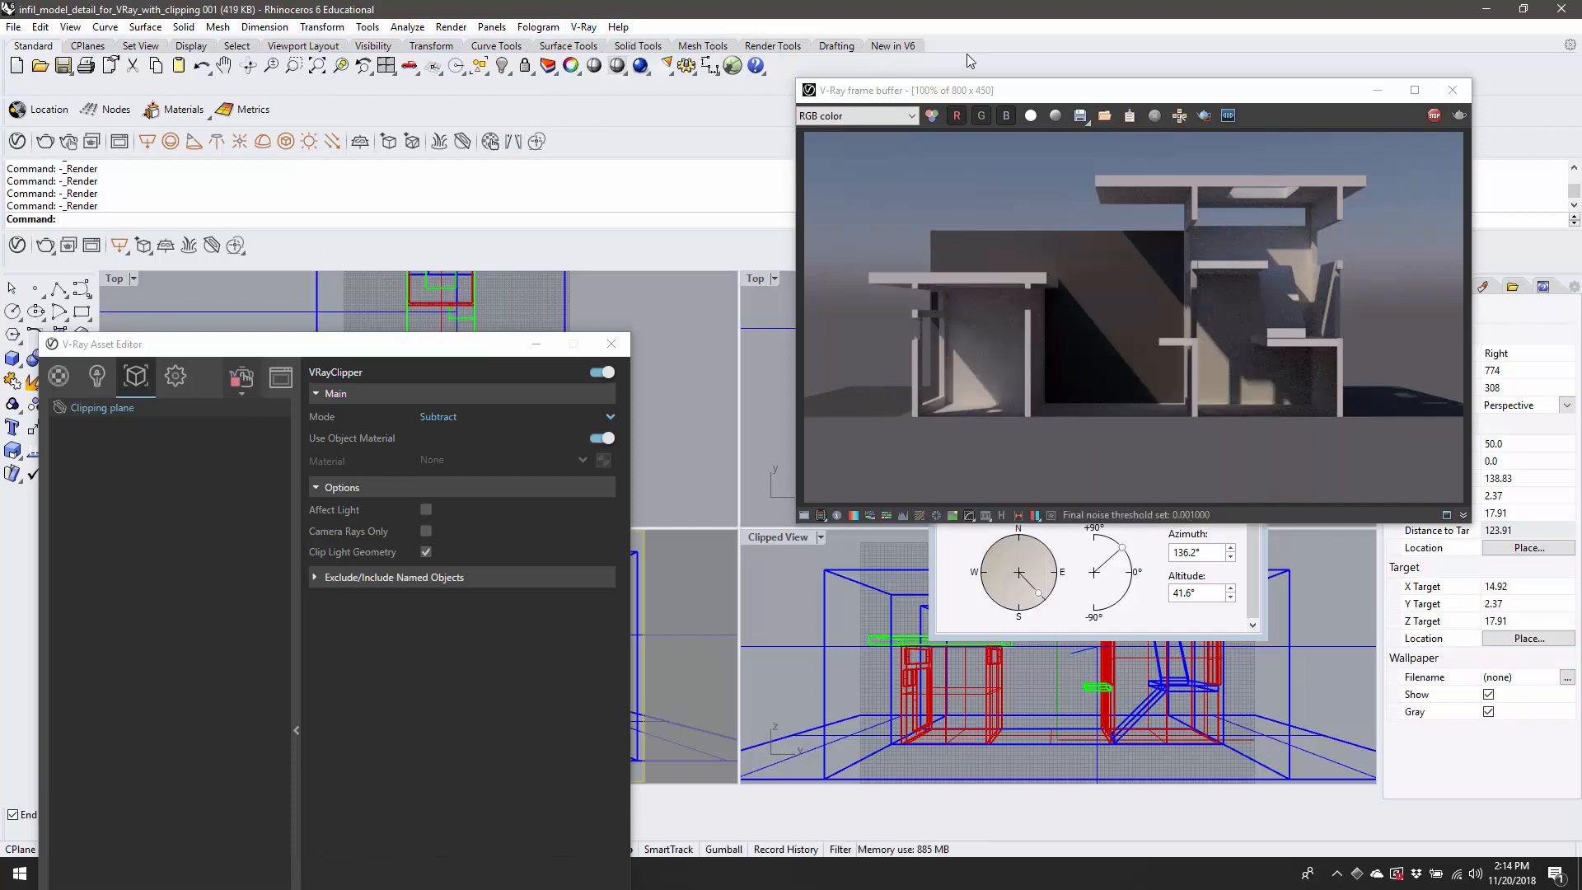
# Review the available VRayForRhino toolbars, find the clipper tool on the compact toolbar, and move the Asset Editor back up
pyautogui.rightClick(1033, 52)
pyautogui.moveTo(1170, 63)
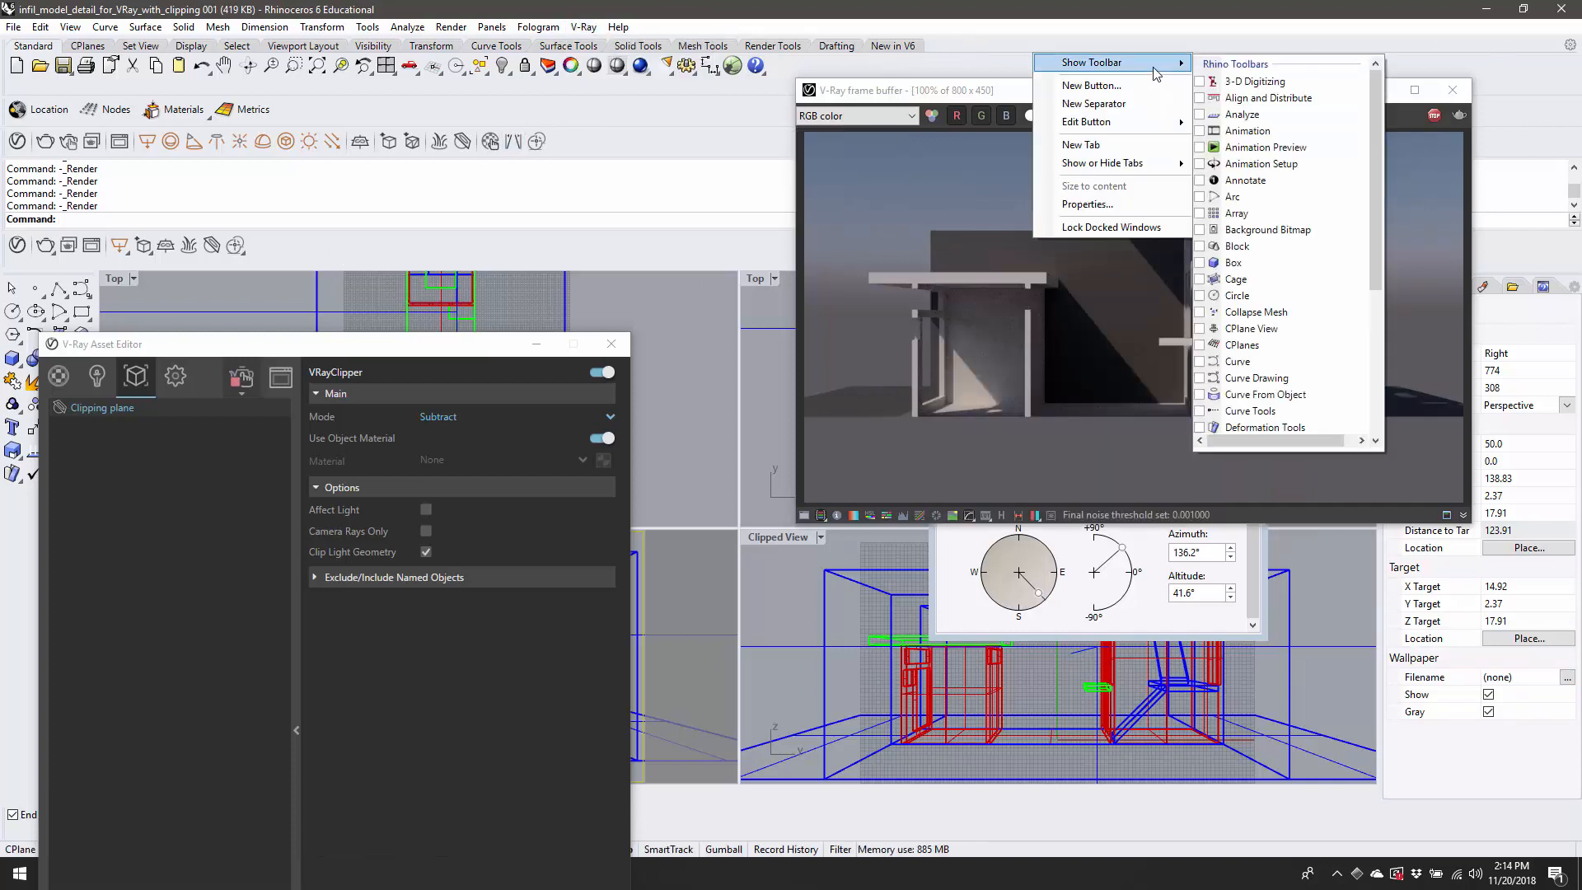
pyautogui.scroll(-10, 1343, 320)
pyautogui.scroll(-10, 1343, 320)
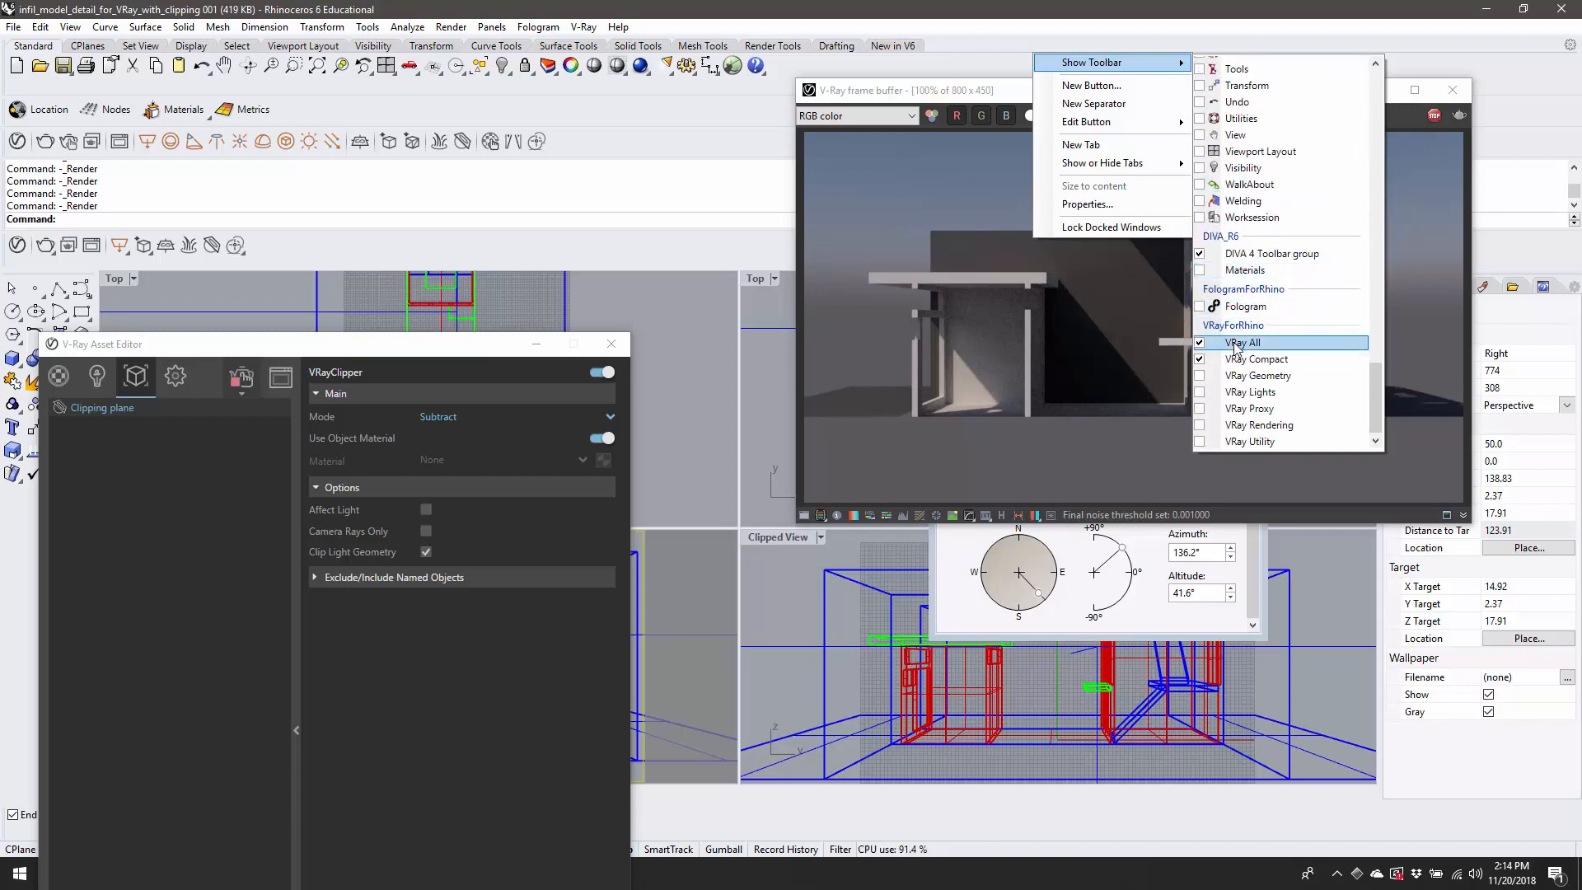
pyautogui.click(323, 244)
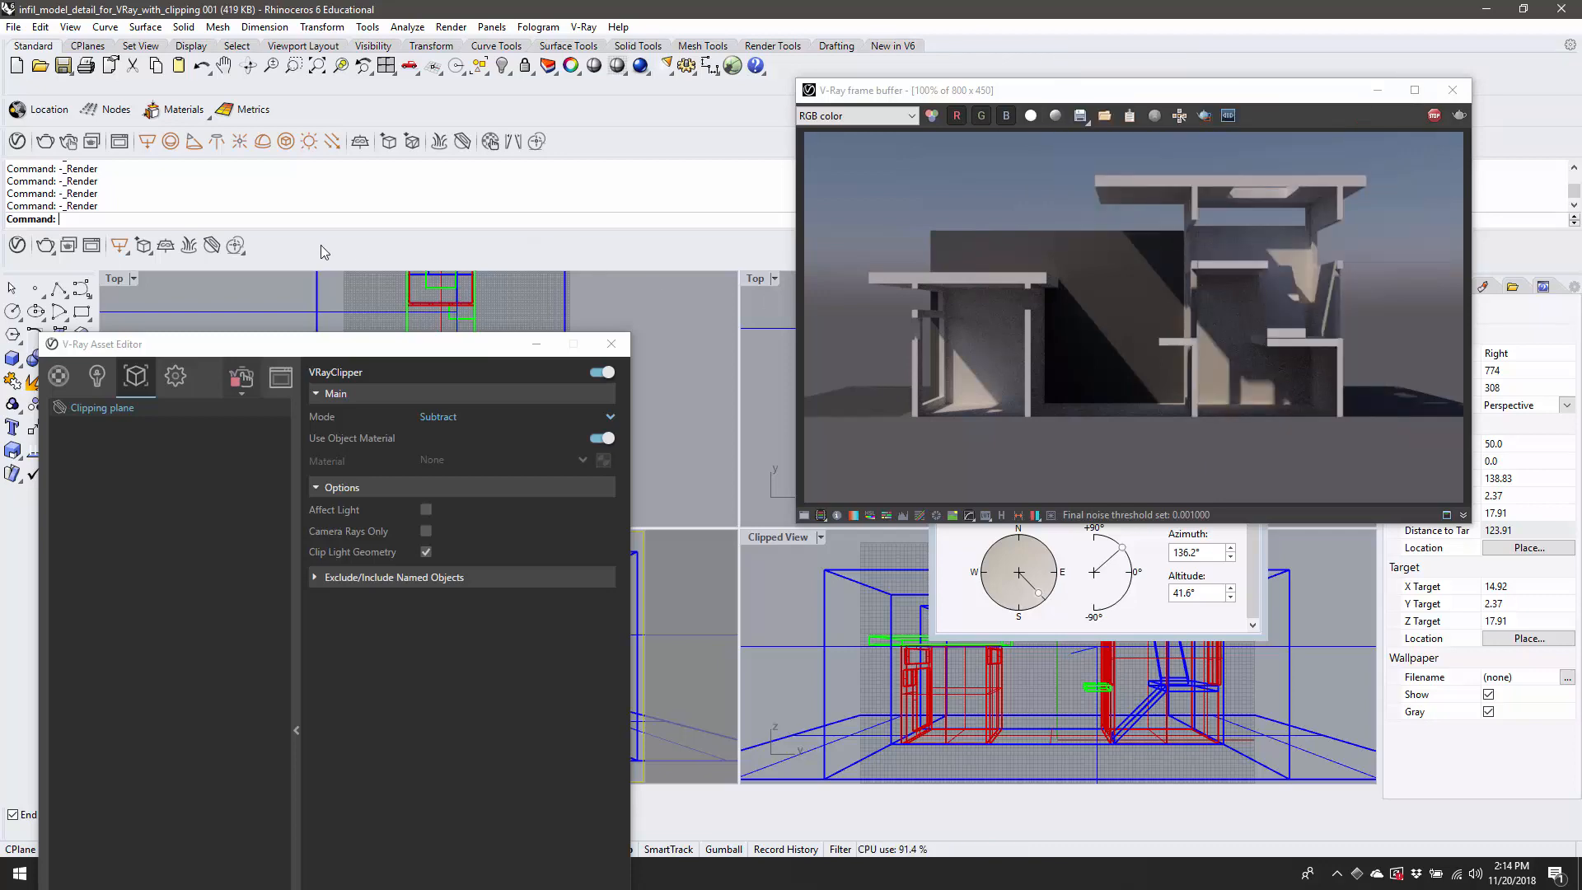
pyautogui.click(212, 246)
pyautogui.moveTo(335, 338); pyautogui.dragTo(466, 109)
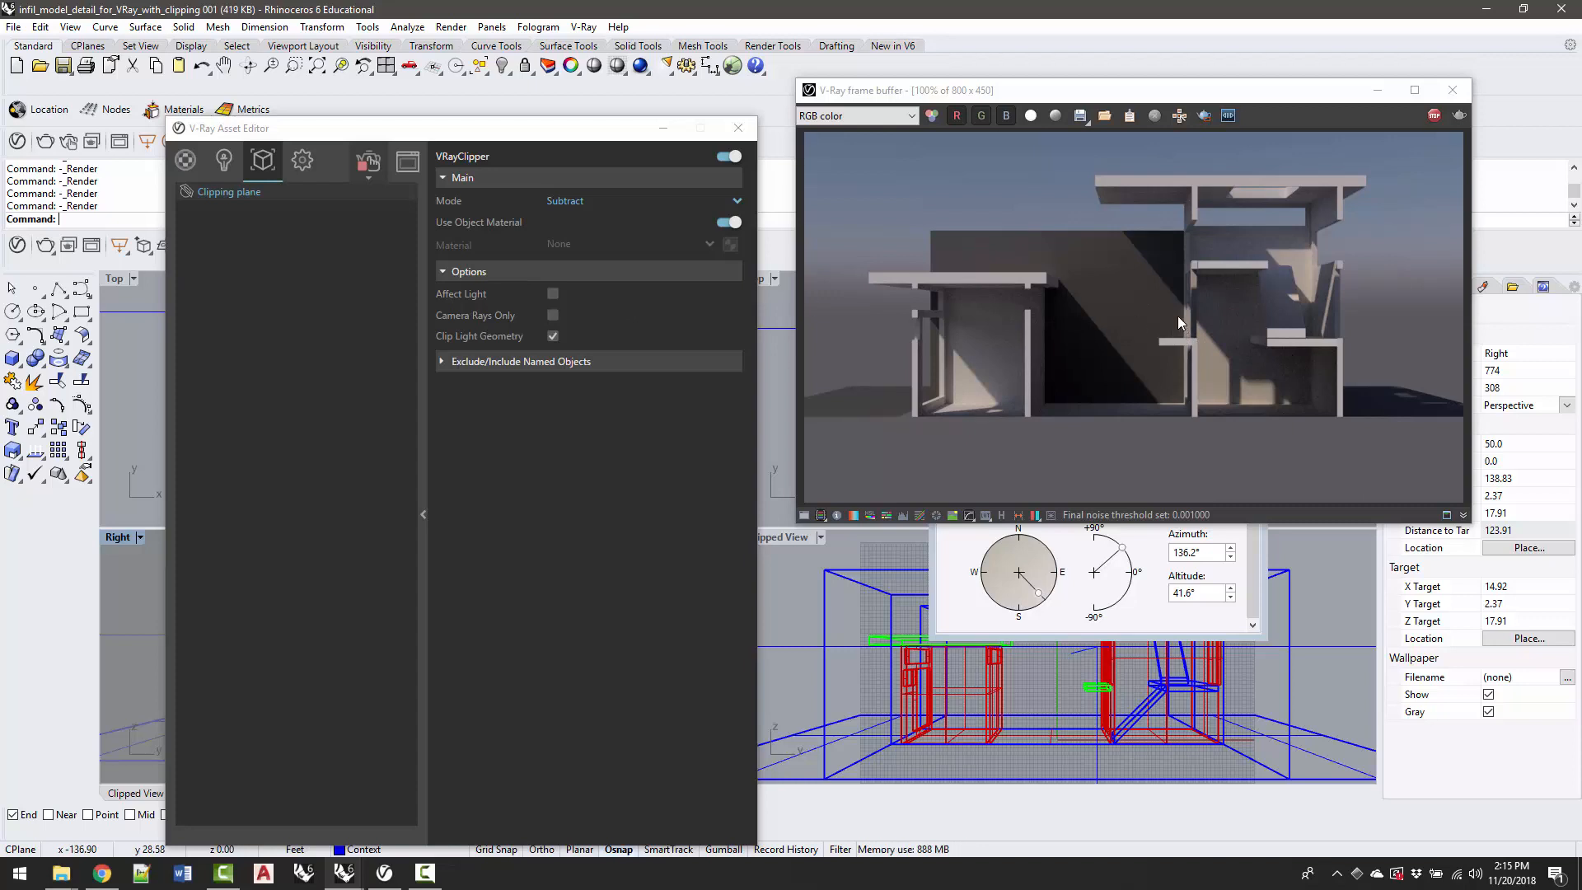
pyautogui.click(423, 875)
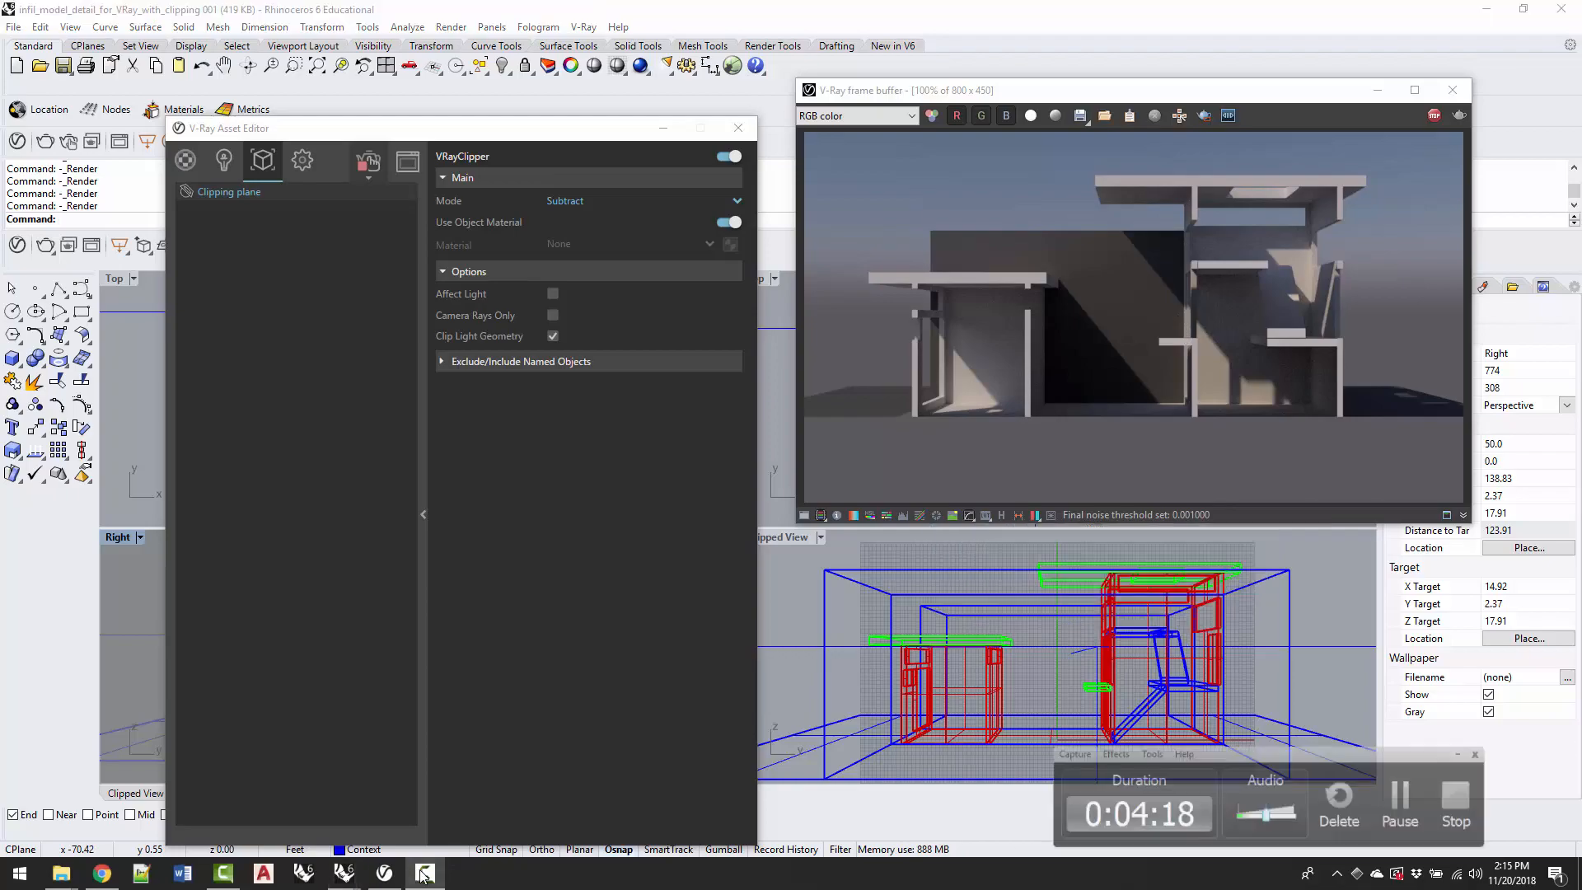